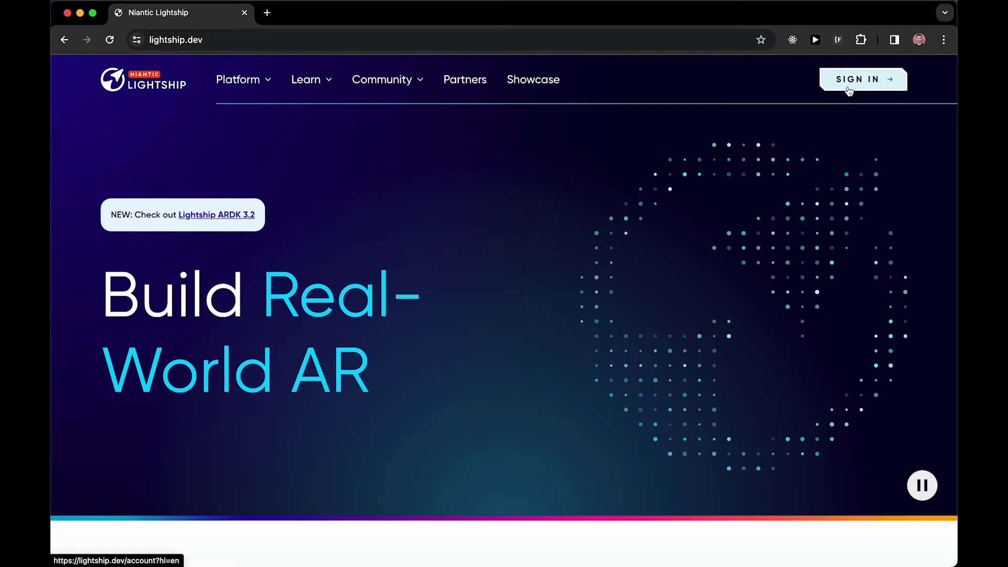
- Sign in to Lightship Portal and create a new project named project1
left_click(855, 90)
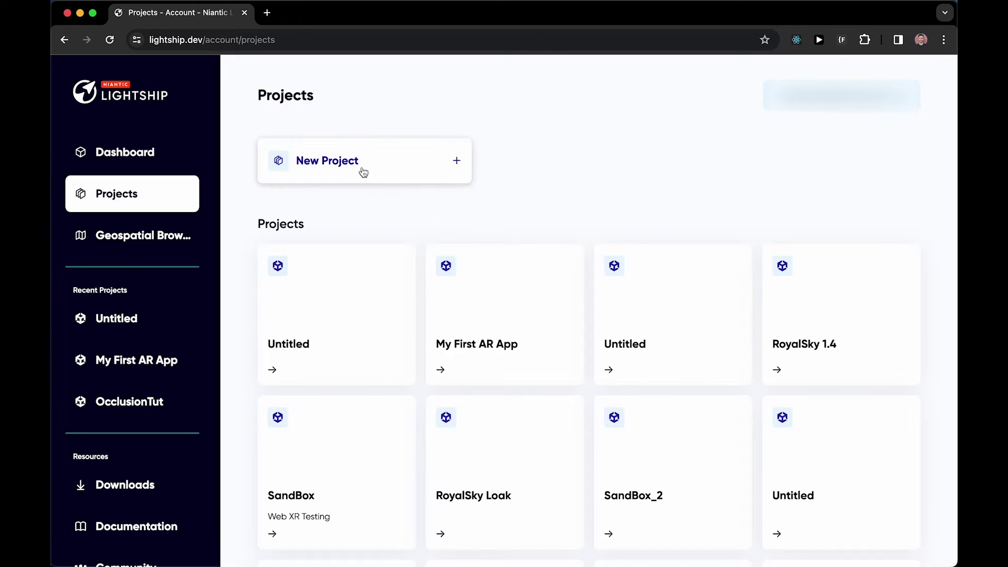
left_click(385, 169)
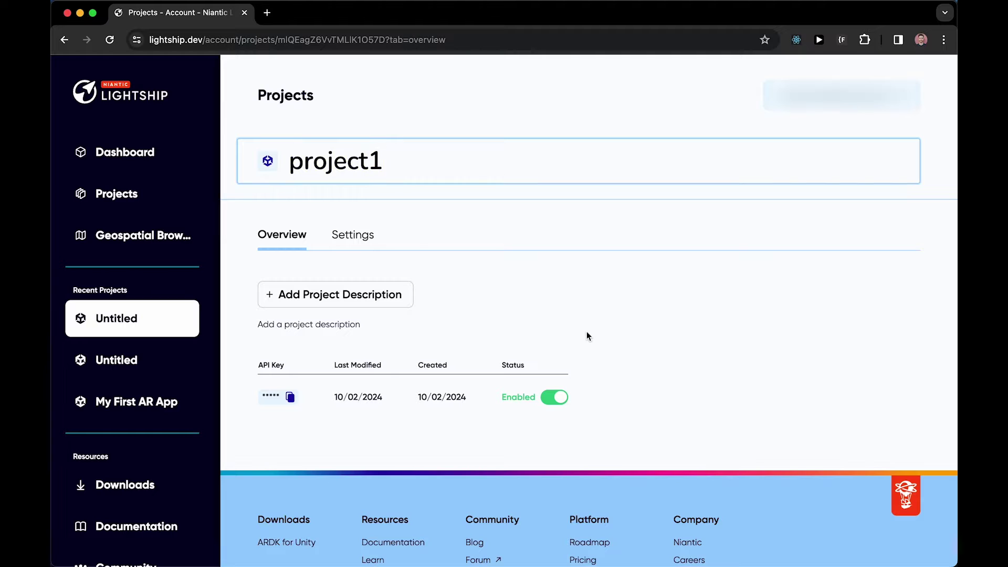
left_click(603, 316)
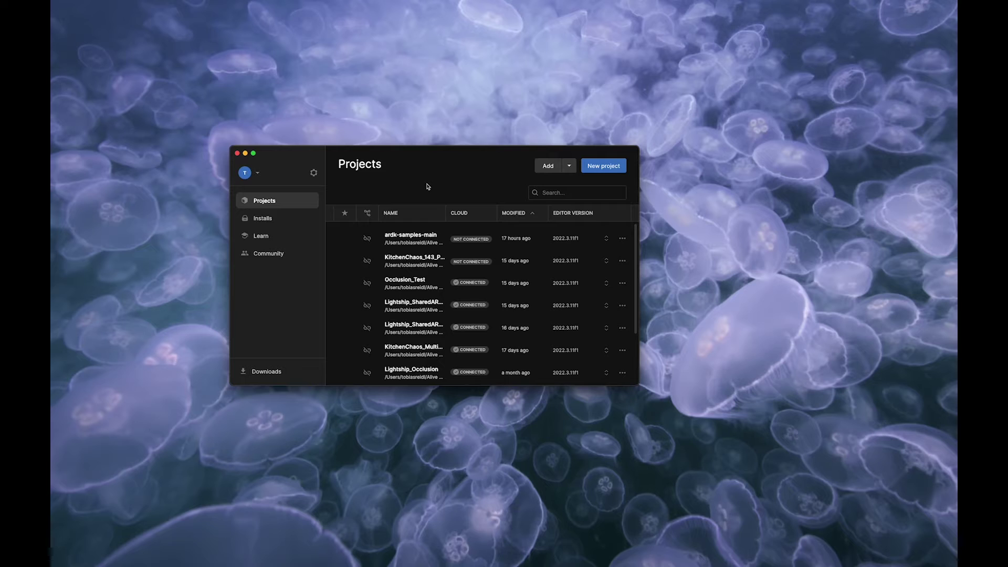
- Create a 3D (Core) Unity project keeping the default name My project
left_click(601, 167)
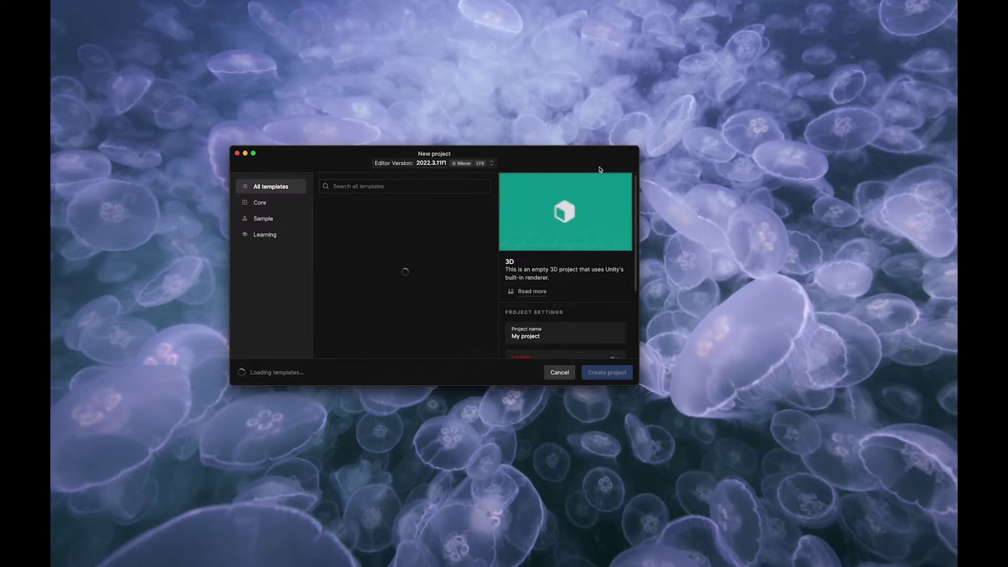
left_click_drag(579, 335, 502, 336)
scroll(563, 318, "down", 3)
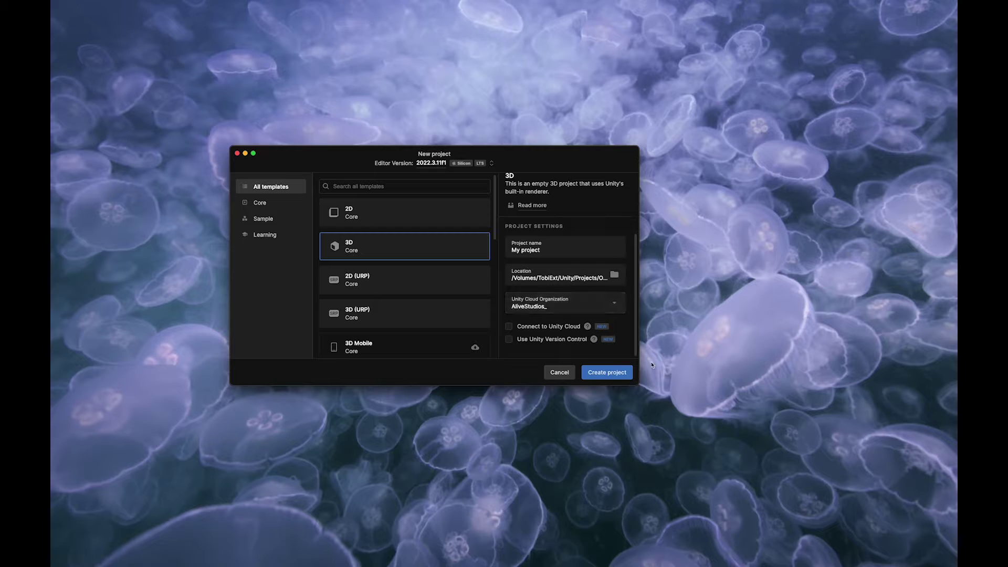
left_click(607, 372)
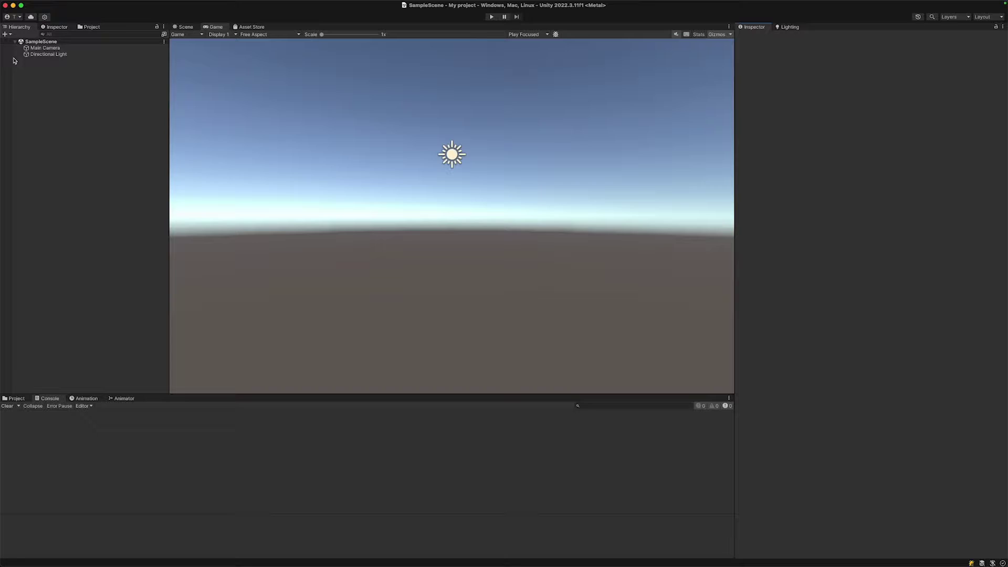
- Glance at Build Settings, close it, then bring up Window > Package Manager
left_click(46, 3)
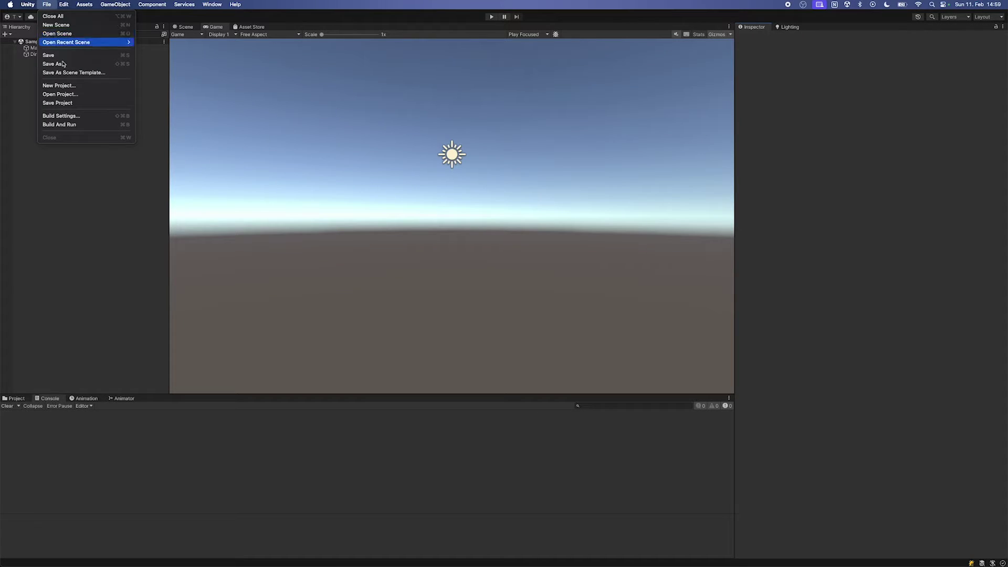
left_click(62, 117)
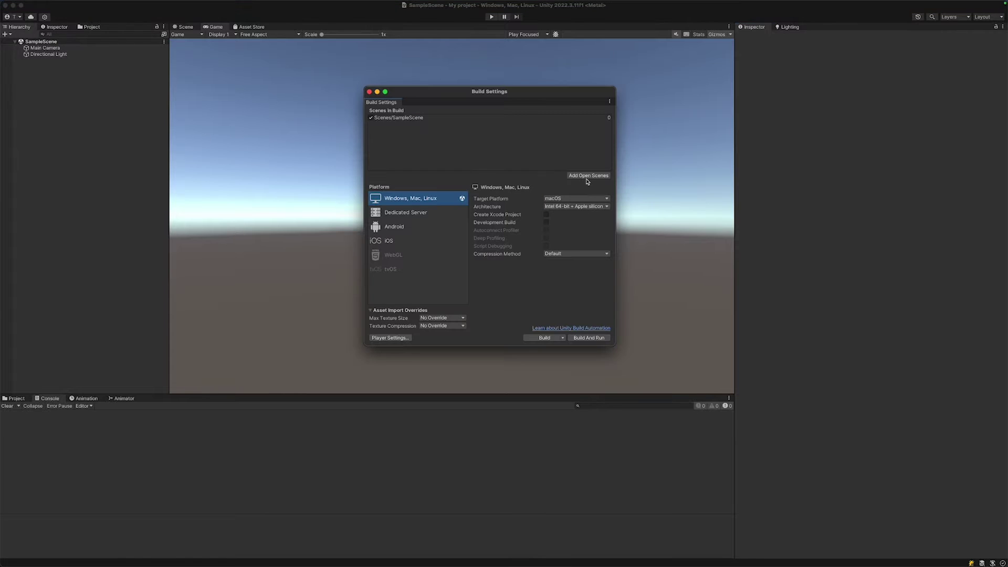
left_click(369, 92)
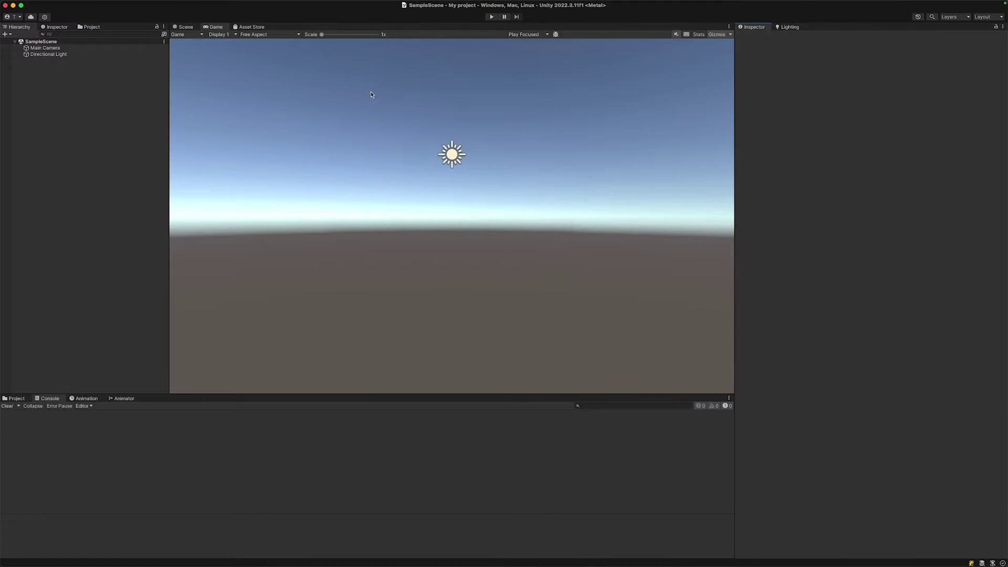
left_click(212, 4)
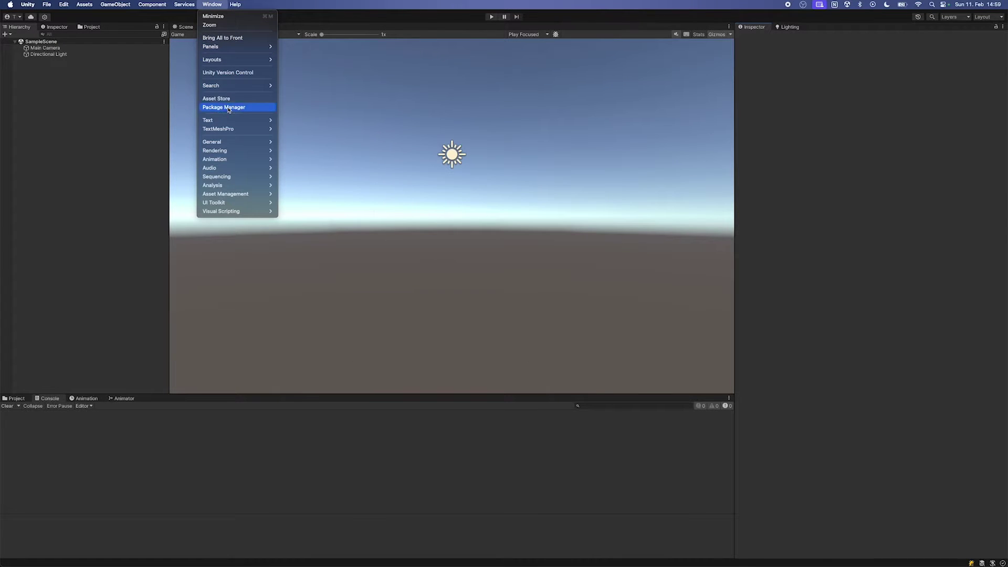
left_click(224, 108)
- Select the ardk-upm.git URL in the Setup ARDK 3 docs, then return to Package Manager
key("super+Tab")
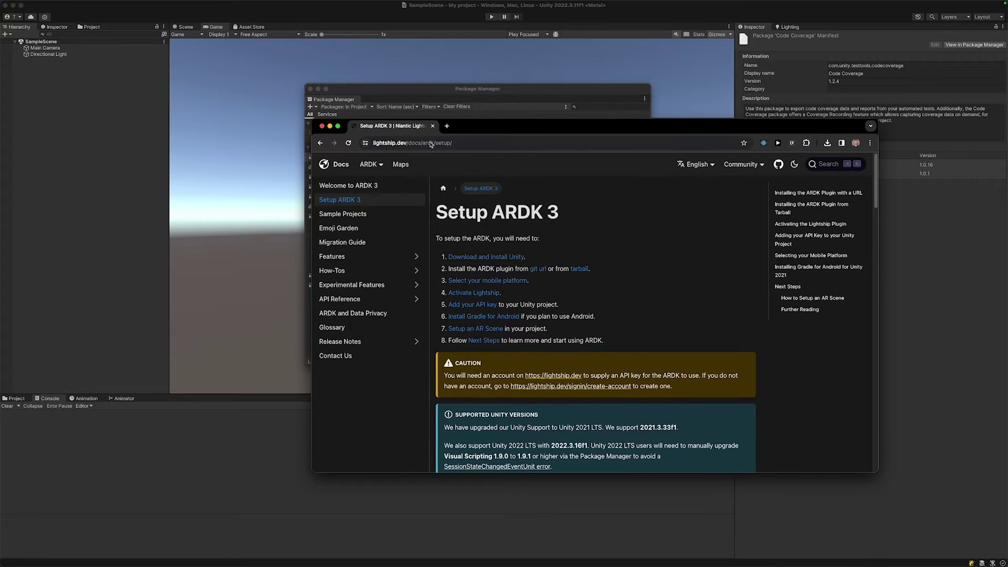
scroll(582, 302, "down", 8)
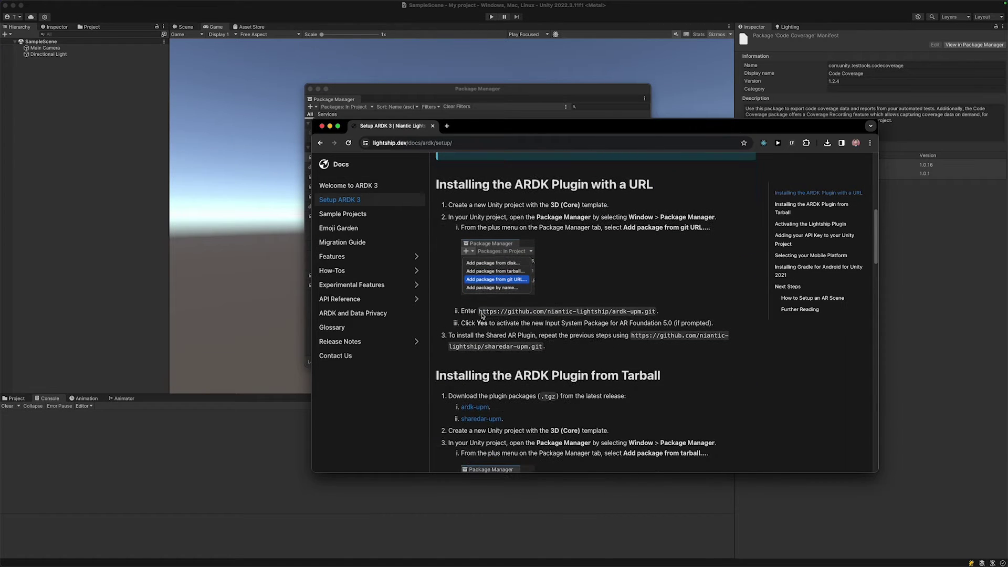
left_click_drag(482, 315, 656, 315)
key("super+c")
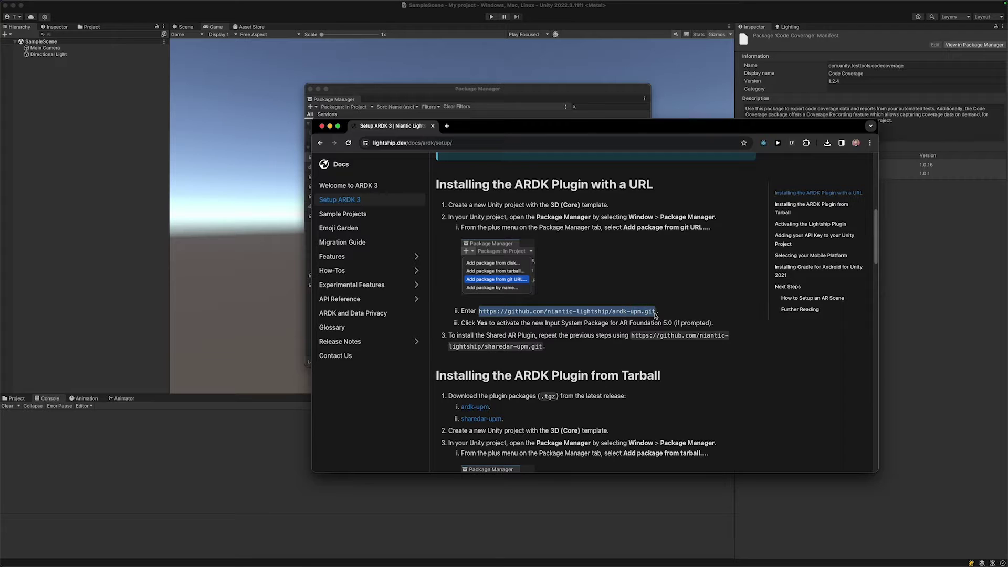
left_click(455, 90)
- Install the ARDK package in Package Manager from the ardk-upm.git URL
left_click(310, 106)
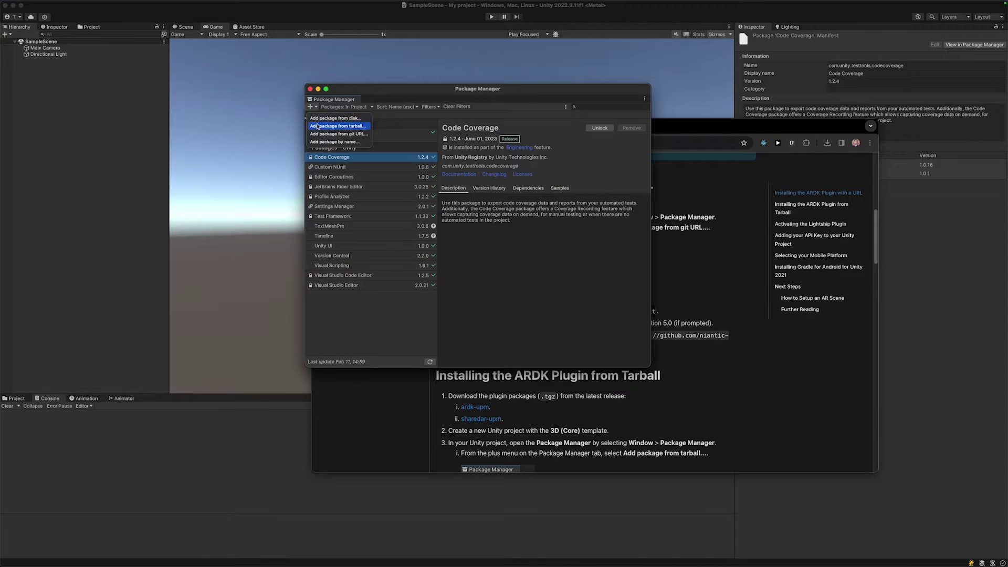
left_click(341, 136)
key("super+v")
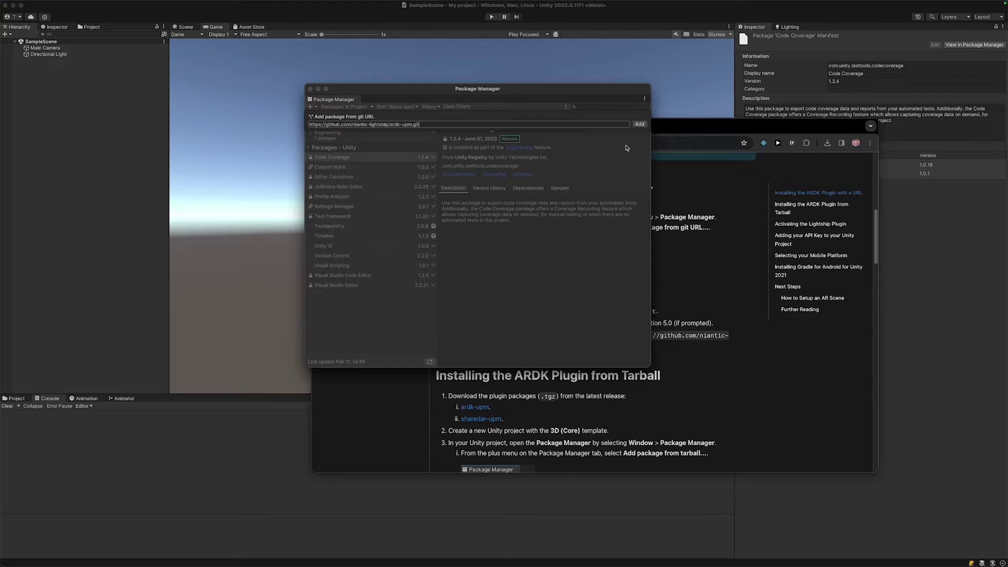
left_click(640, 124)
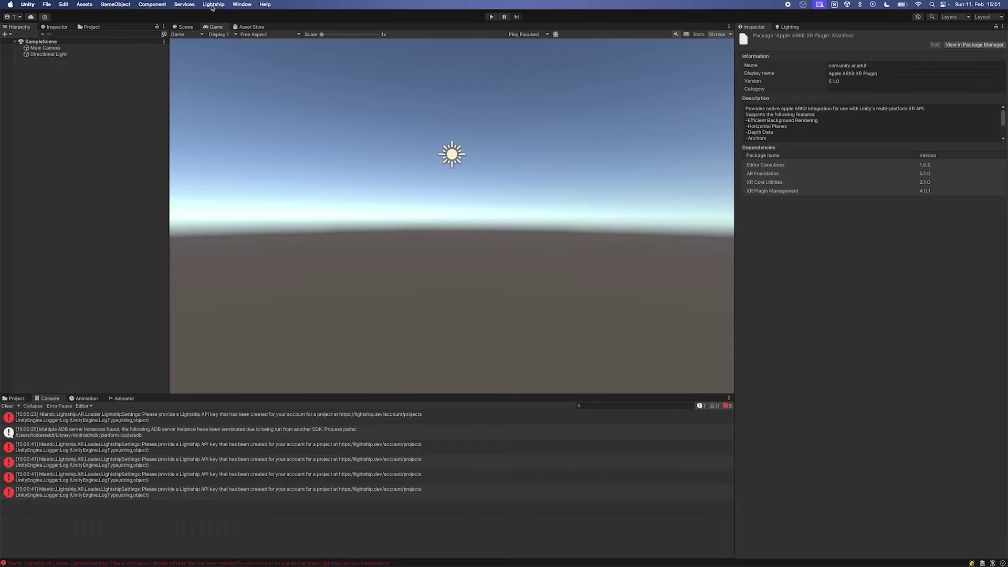
- Enable Niantic Lightship SDK for Editor, Android (ARCore) and iOS (ARKit), then open Build Settings
left_click(212, 5)
left_click(210, 28)
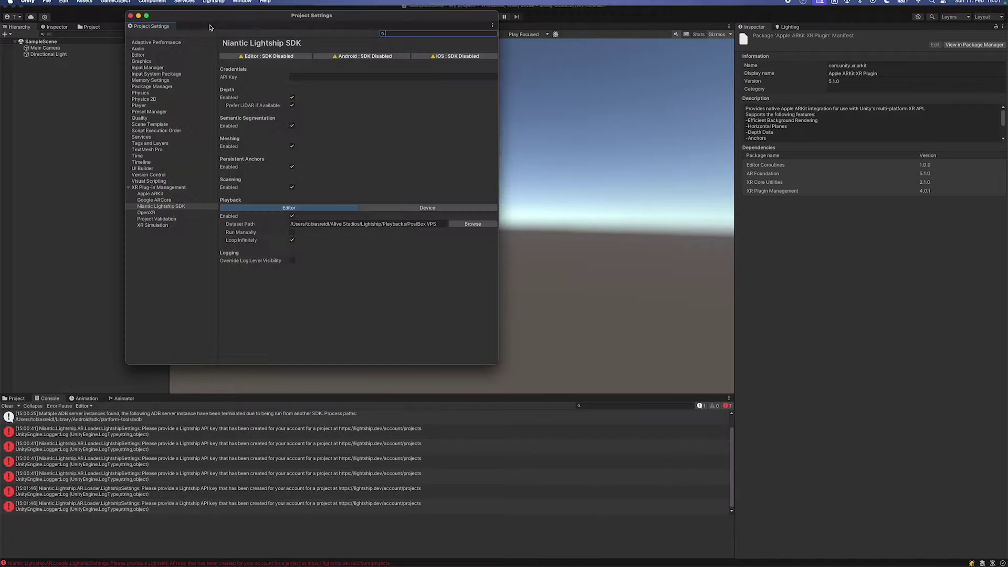
left_click(192, 189)
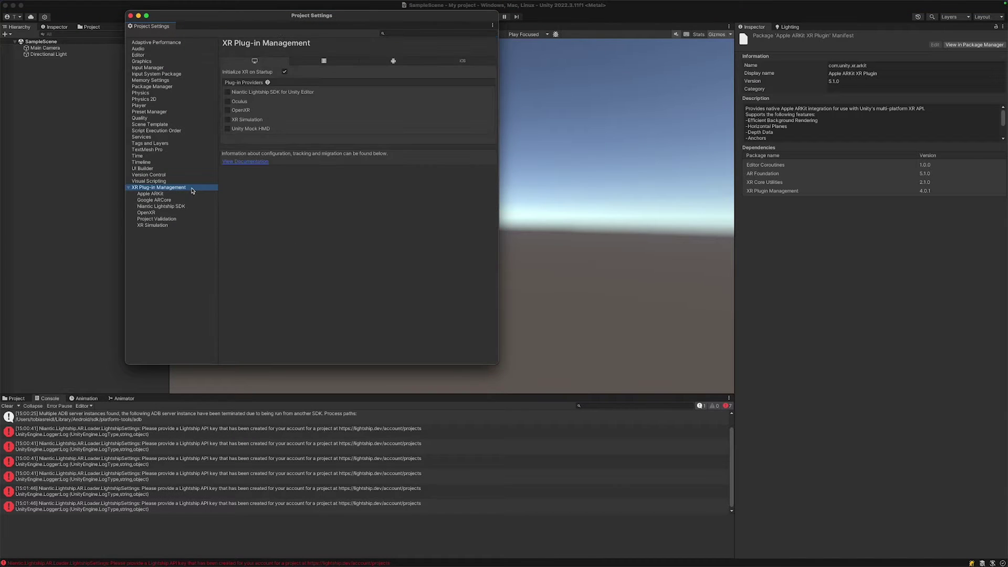
left_click(227, 92)
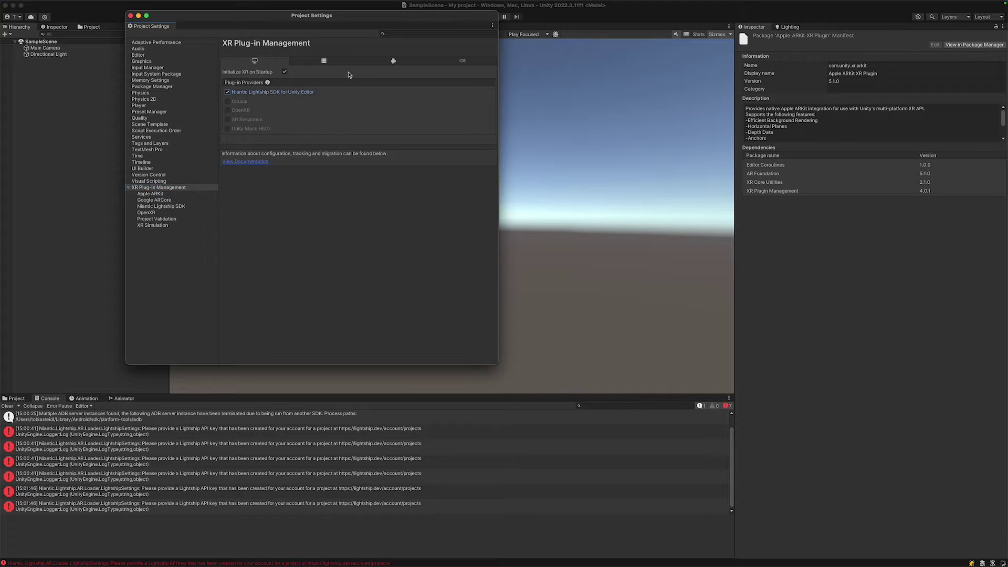
left_click(387, 61)
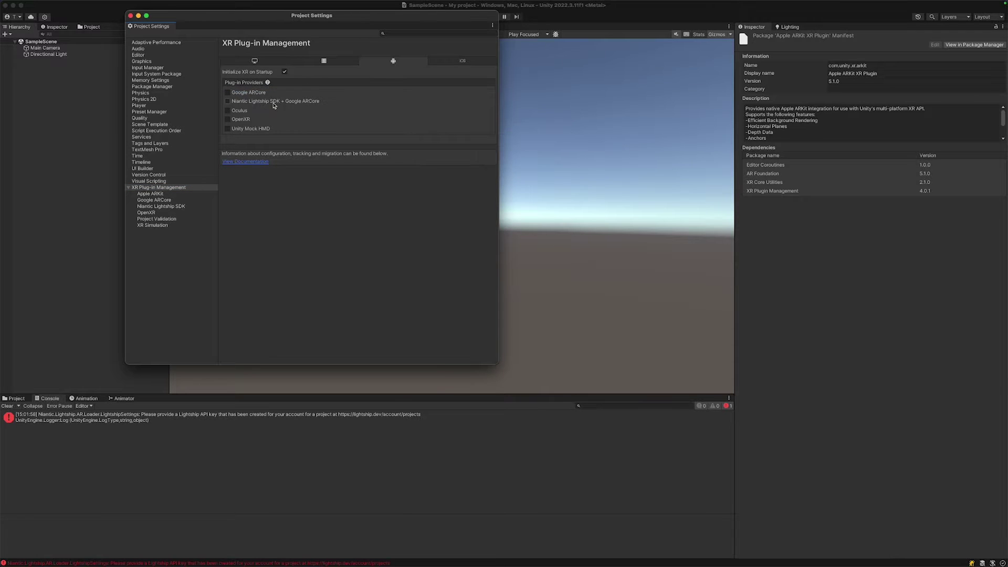
left_click(274, 101)
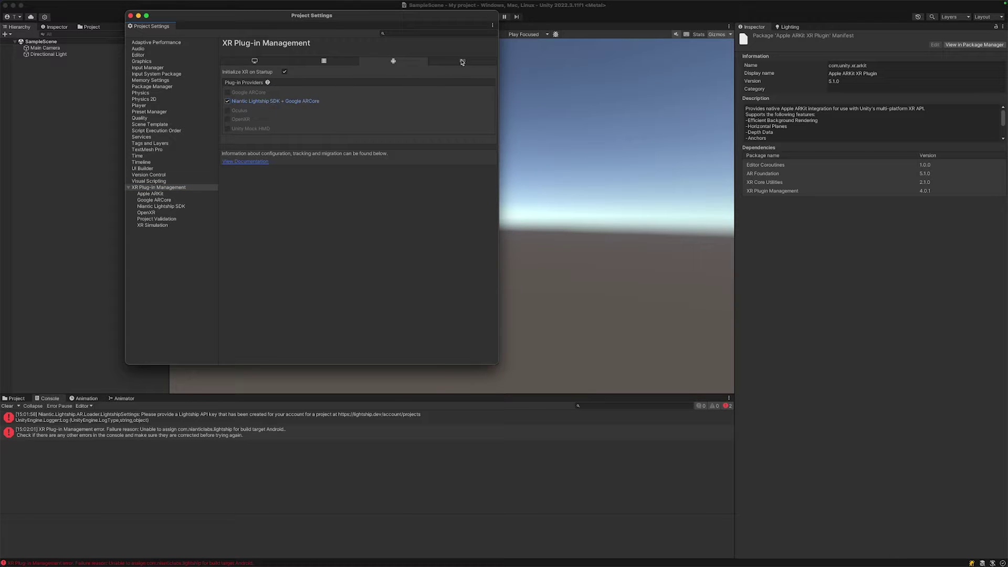
left_click(462, 61)
left_click(305, 103)
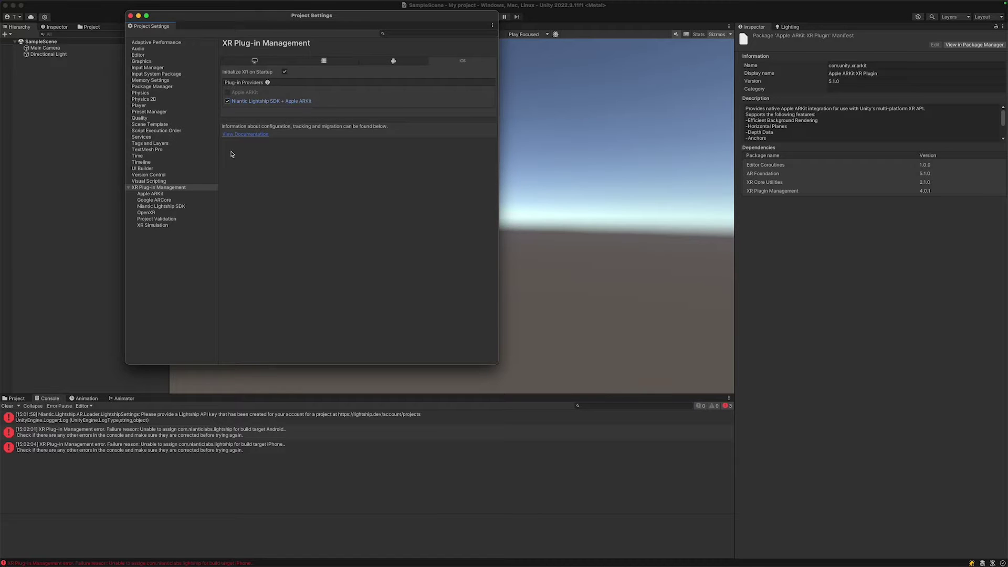
left_click(46, 4)
left_click(62, 115)
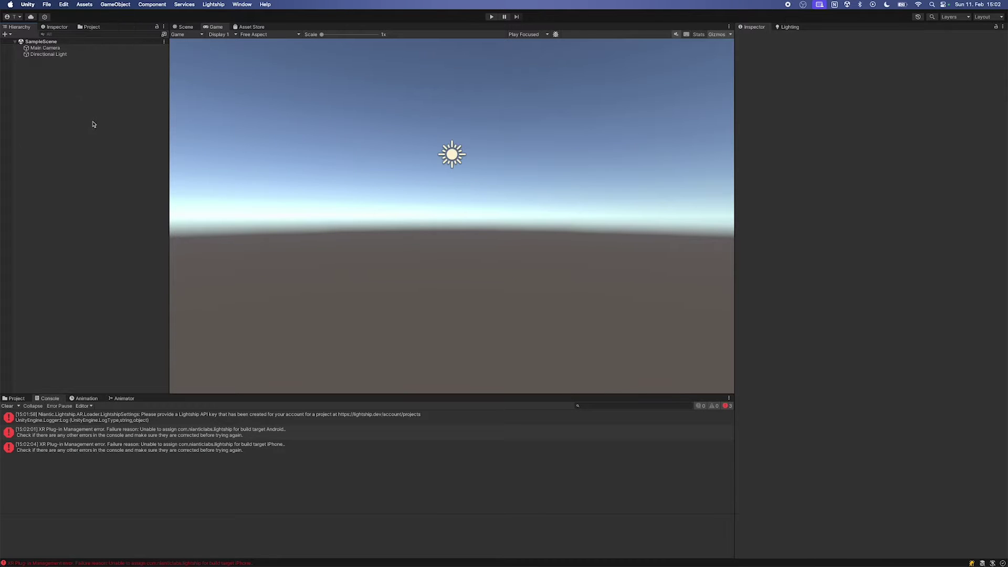
- Select iOS as the build platform and paste the Lightship API key
left_click(397, 242)
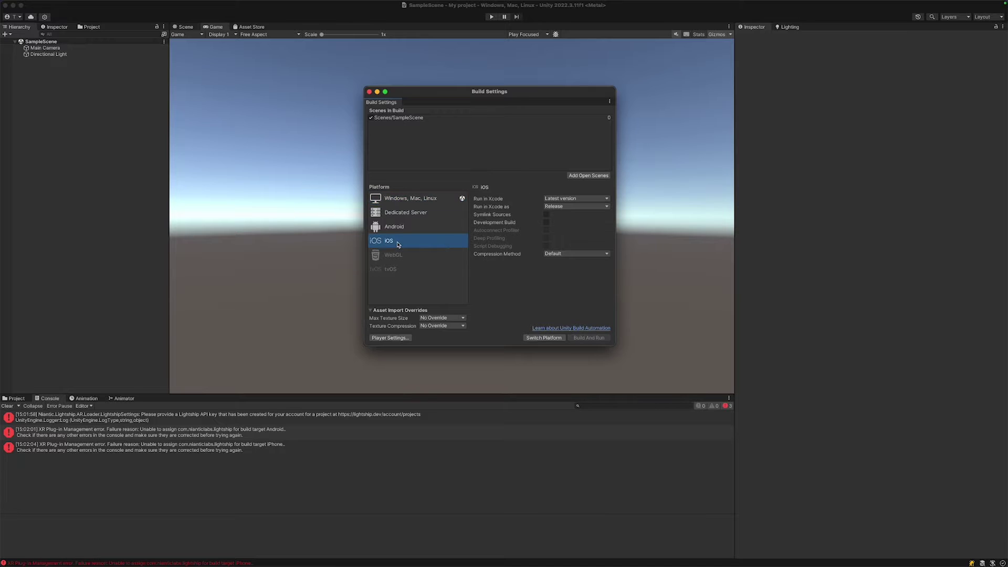
left_click(396, 230)
left_click(394, 240)
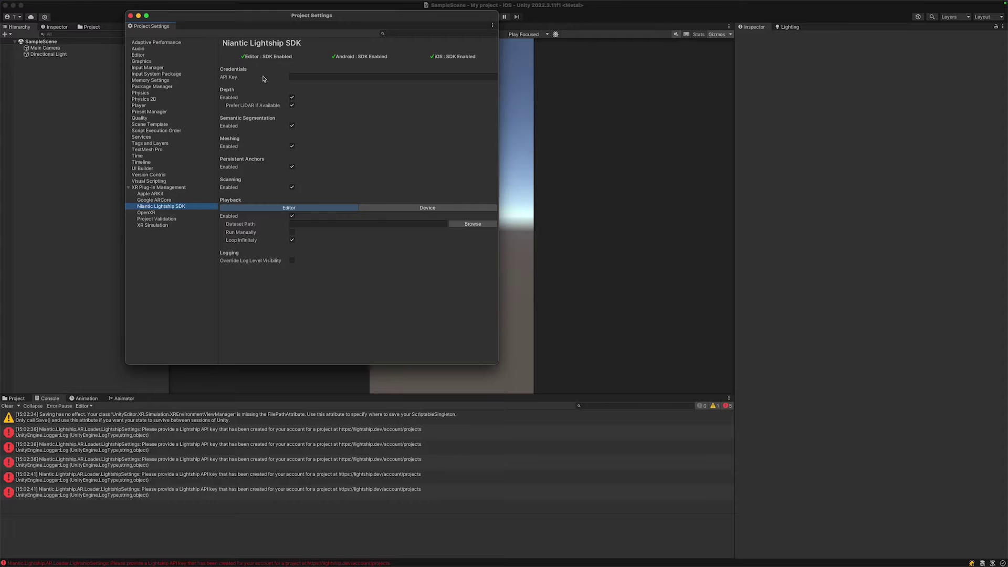
left_click(298, 77)
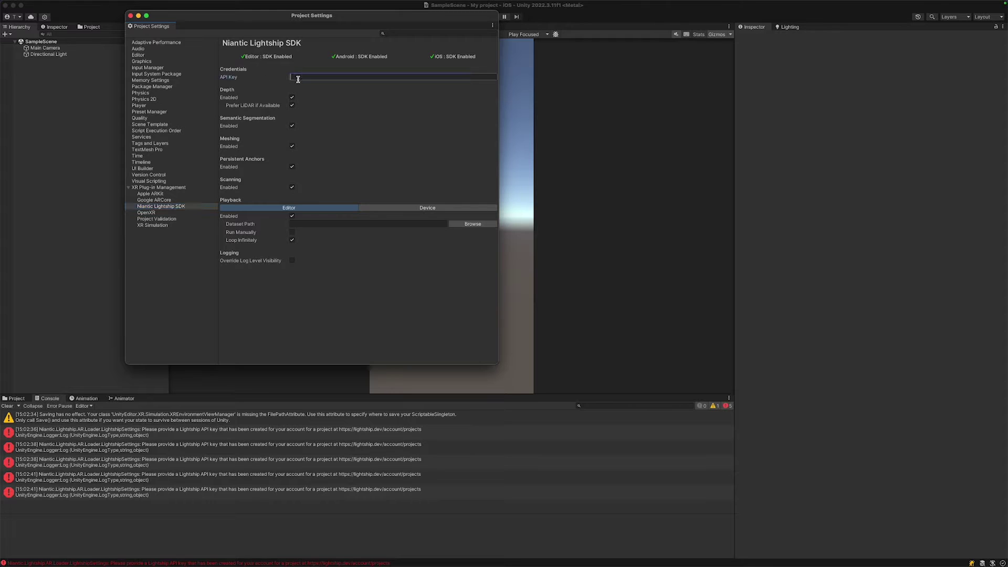
key("super+v")
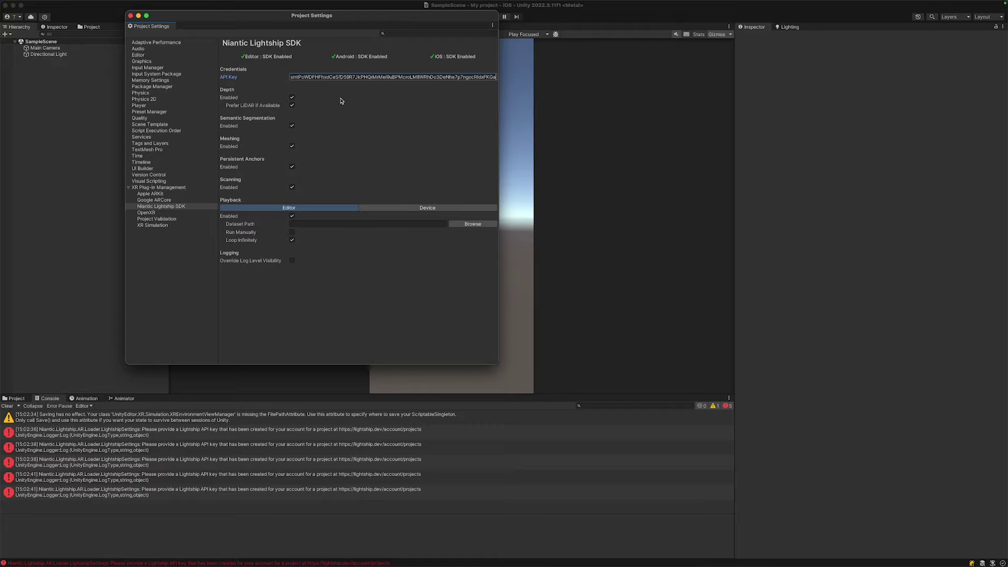
- Fix all four iOS project validation issues, check Android's, and browse for a dataset folder
left_click(152, 219)
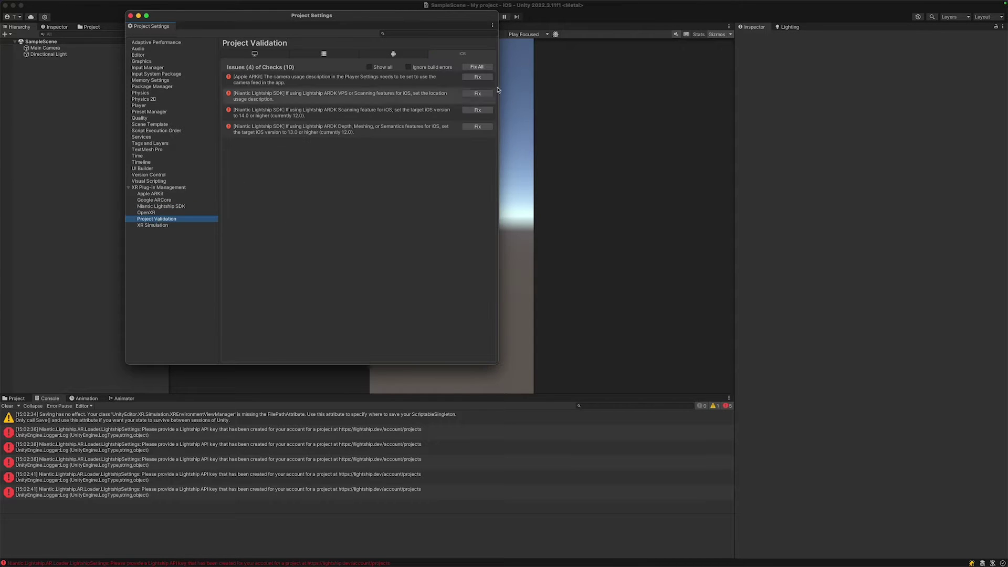
left_click(478, 67)
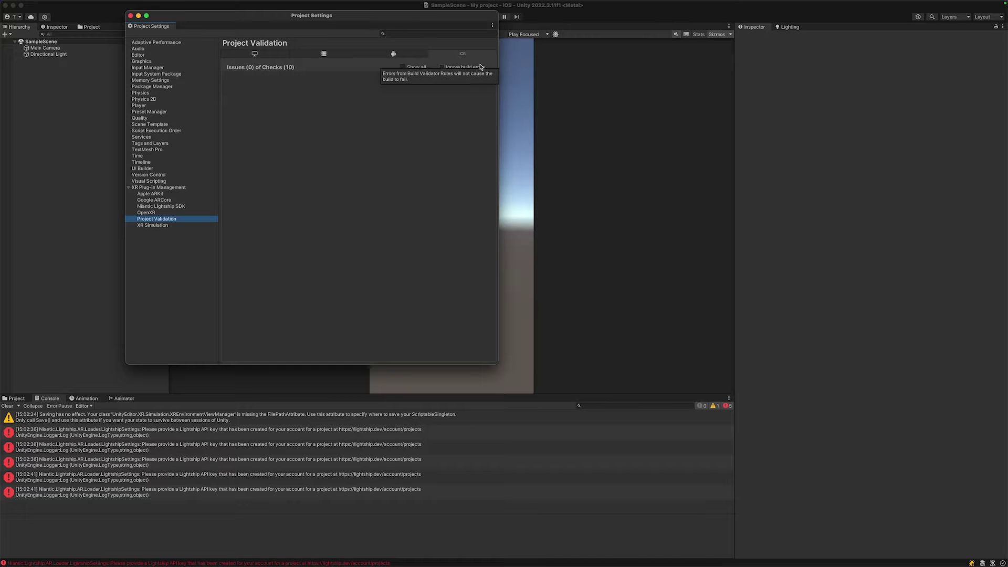
left_click(410, 54)
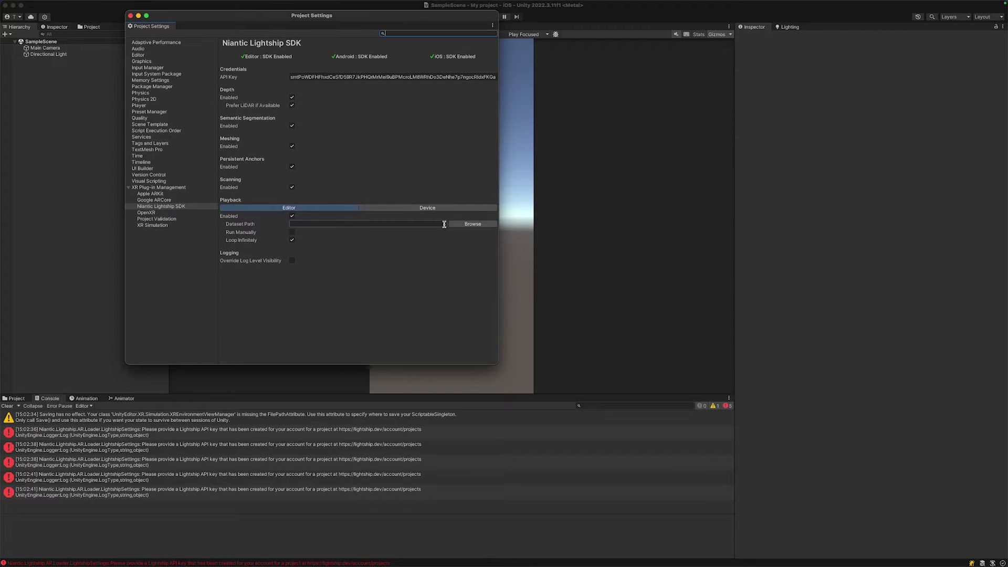
left_click(472, 224)
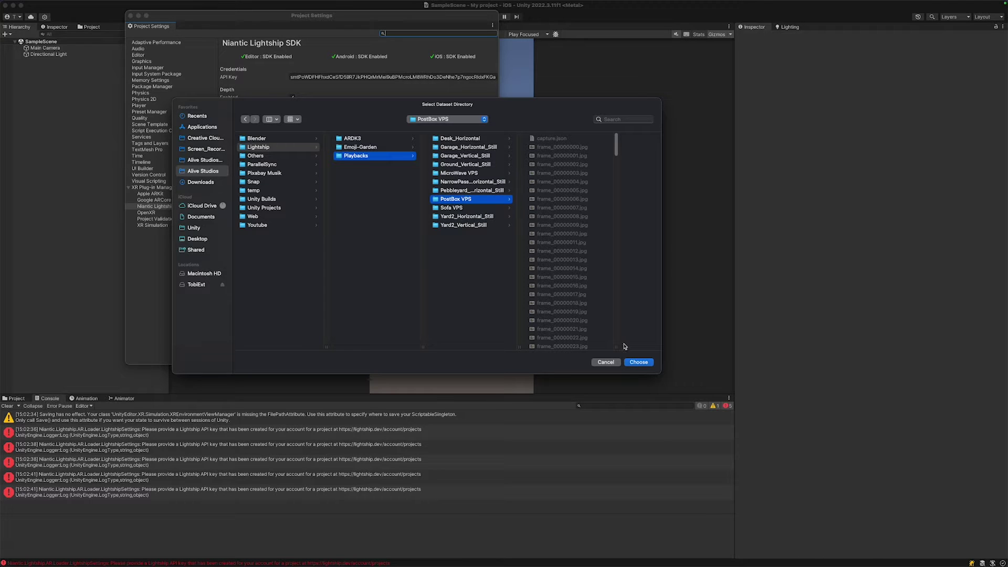
- Set the Dataset Path to PostBox VPS, close Project Settings and clear the Console
left_click(650, 364)
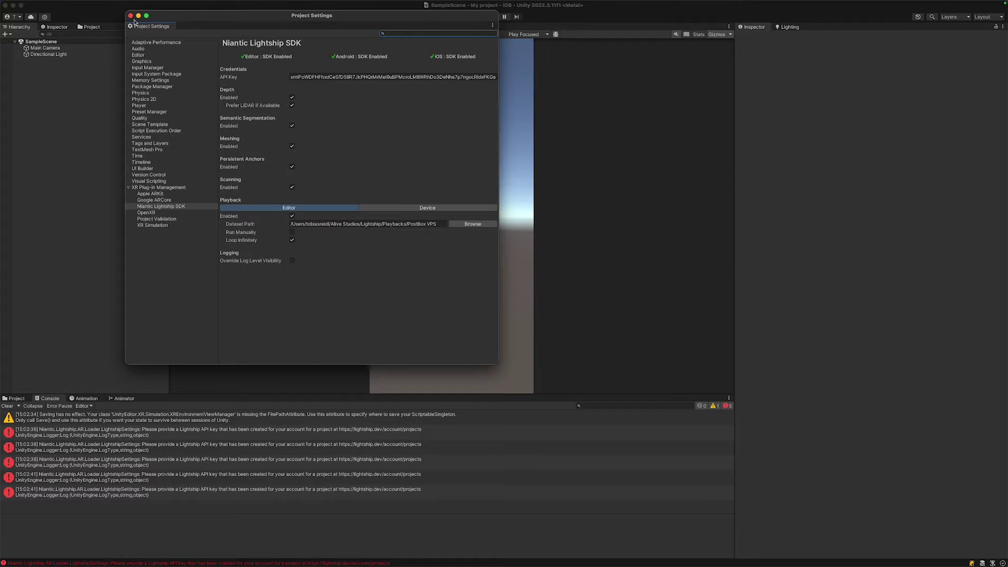
left_click(132, 15)
left_click(7, 405)
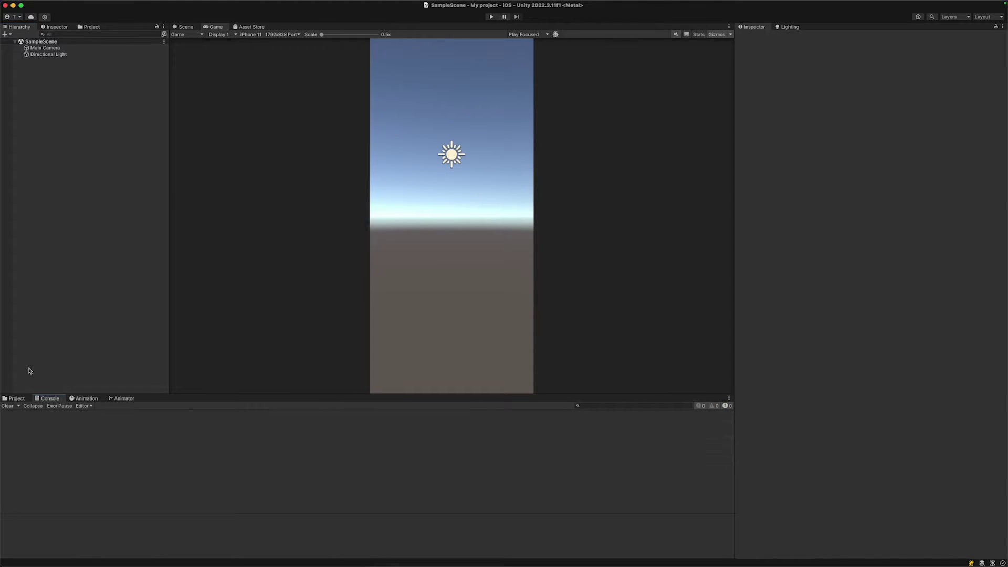
- Add an XR Origin (Mobile AR) rig and an AR Session to the scene
right_click(60, 87)
mouse_move(111, 271)
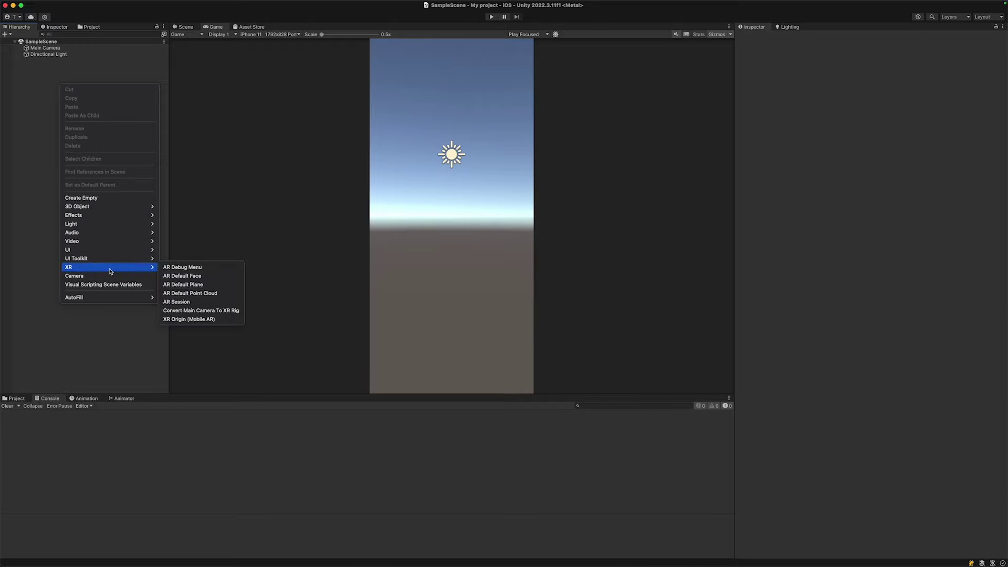
left_click(187, 319)
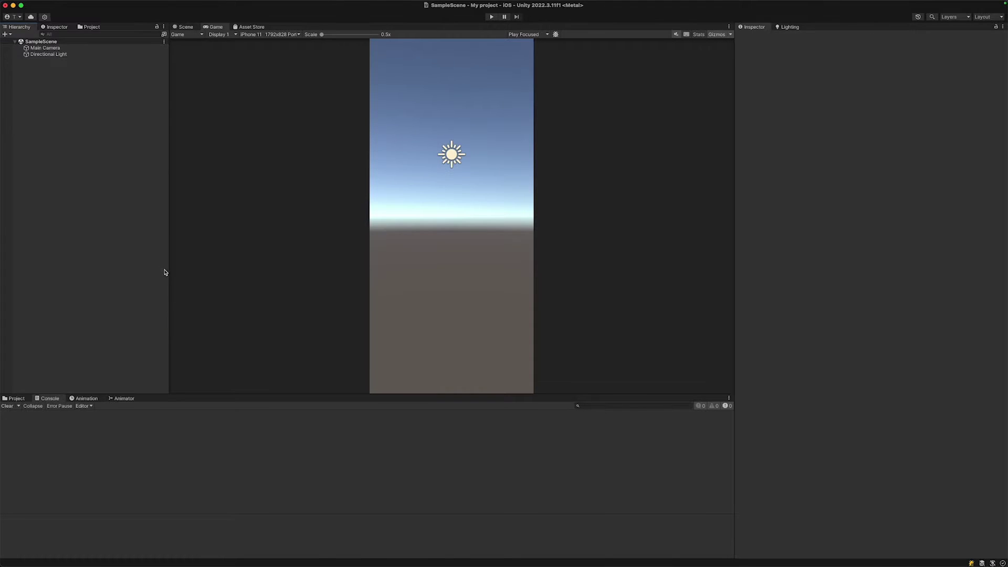
left_click(120, 178)
right_click(70, 106)
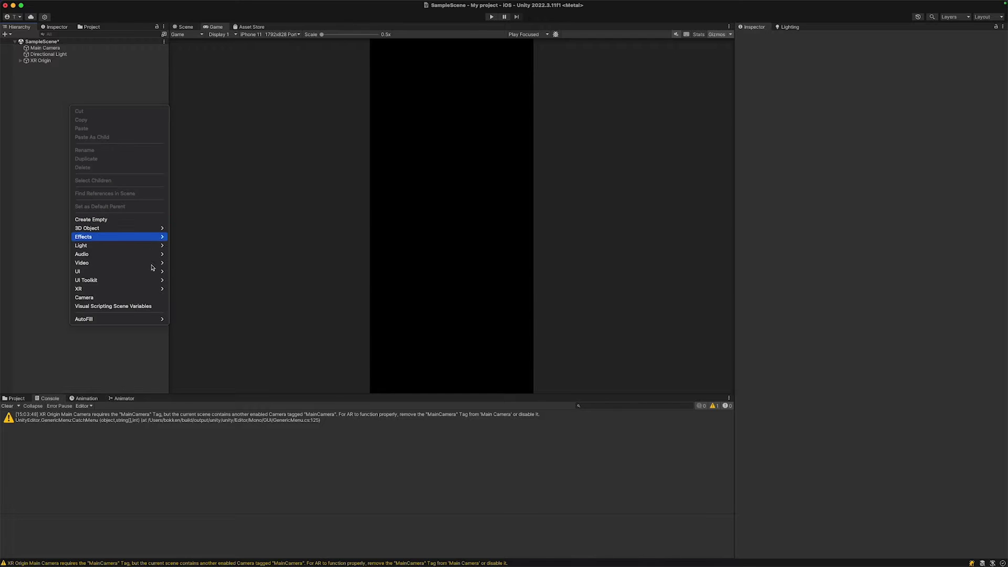
mouse_move(126, 288)
left_click(205, 321)
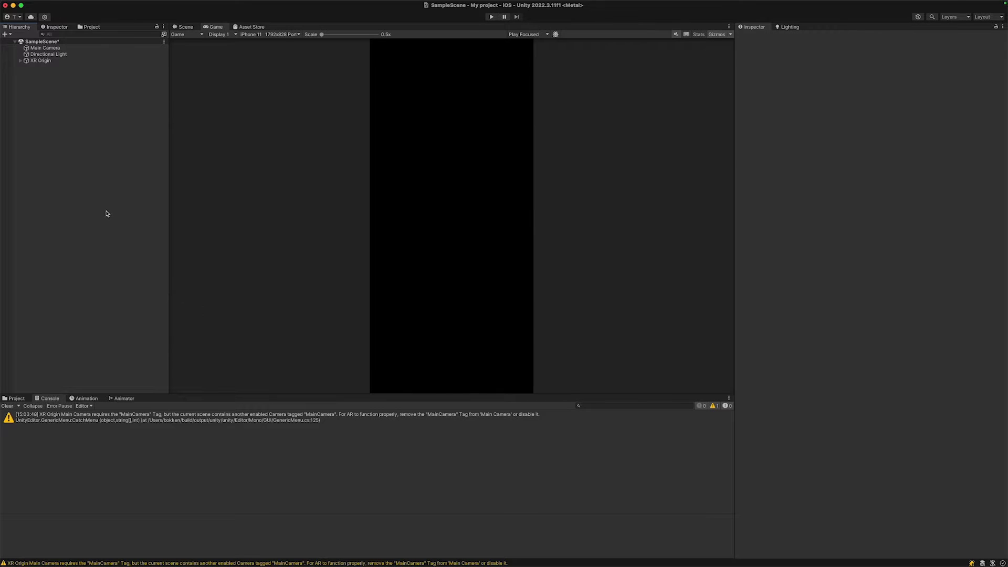
left_click(92, 159)
- Delete the original Main Camera, save the scene, and test it in play mode
left_click(7, 406)
key("super+s")
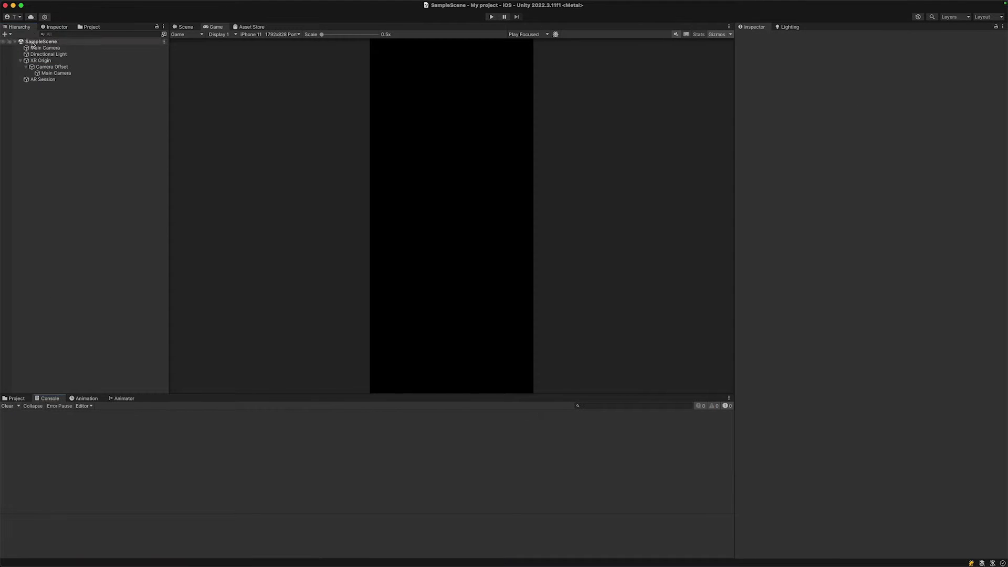
left_click(34, 48)
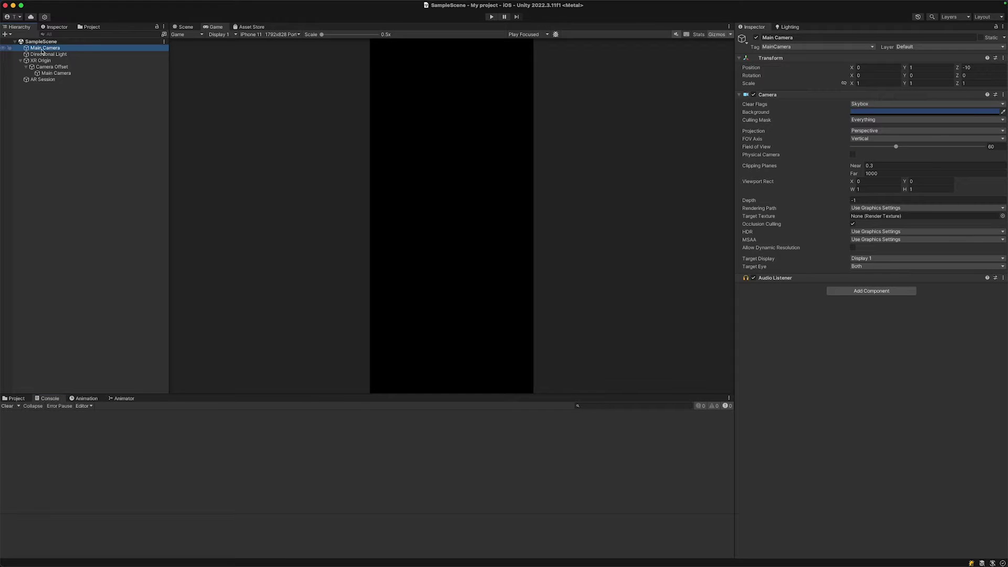
key("super+BackSpace")
key("super+s")
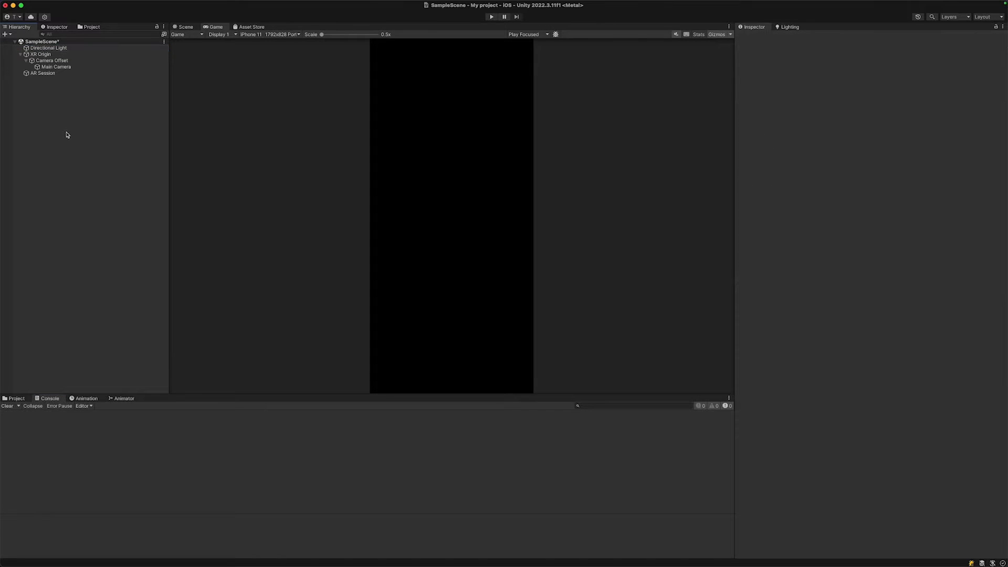
left_click(492, 17)
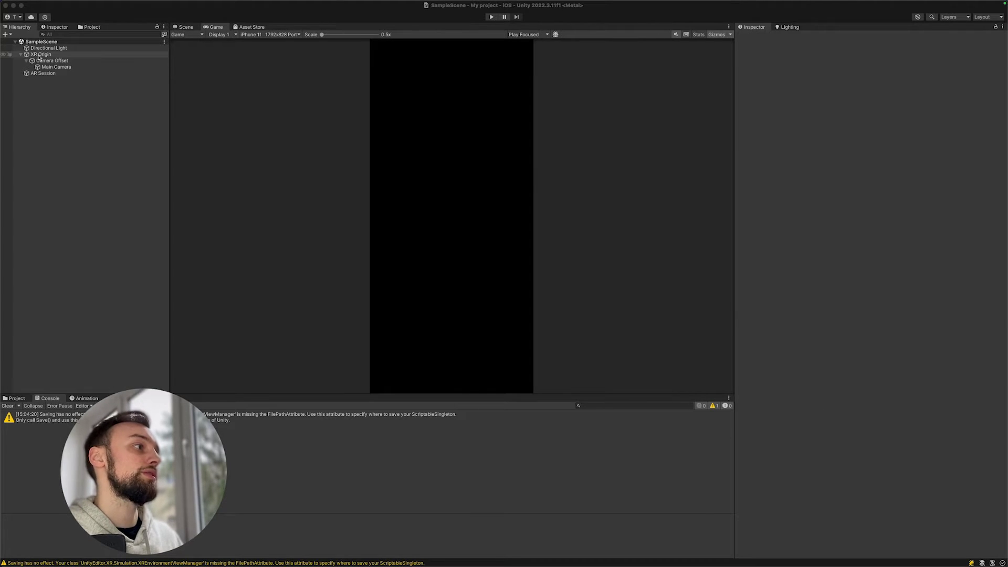
left_click(75, 66)
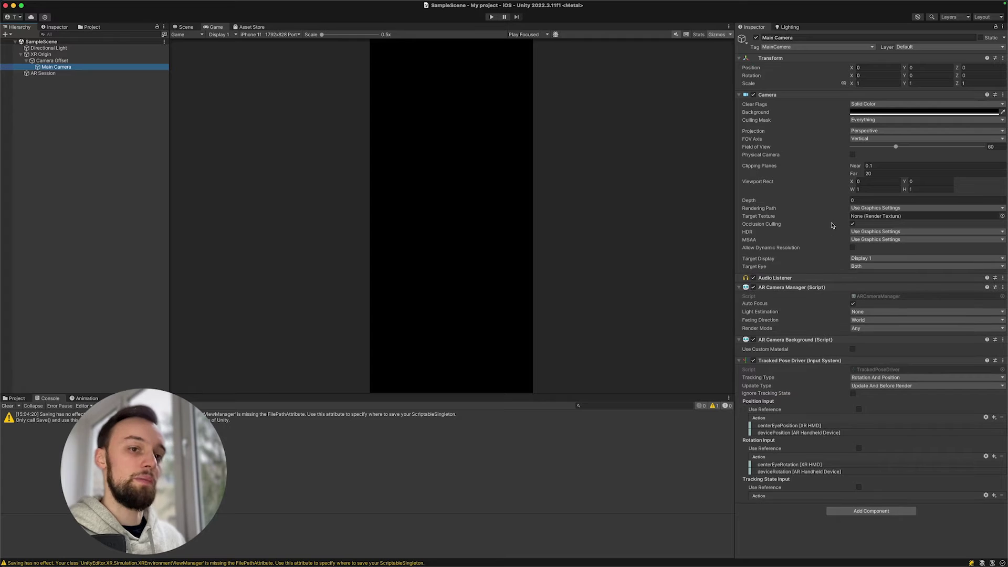
- Add the Lightship Occlusion Extension to the XR Main Camera and turn off temporal smoothing
left_click(888, 512)
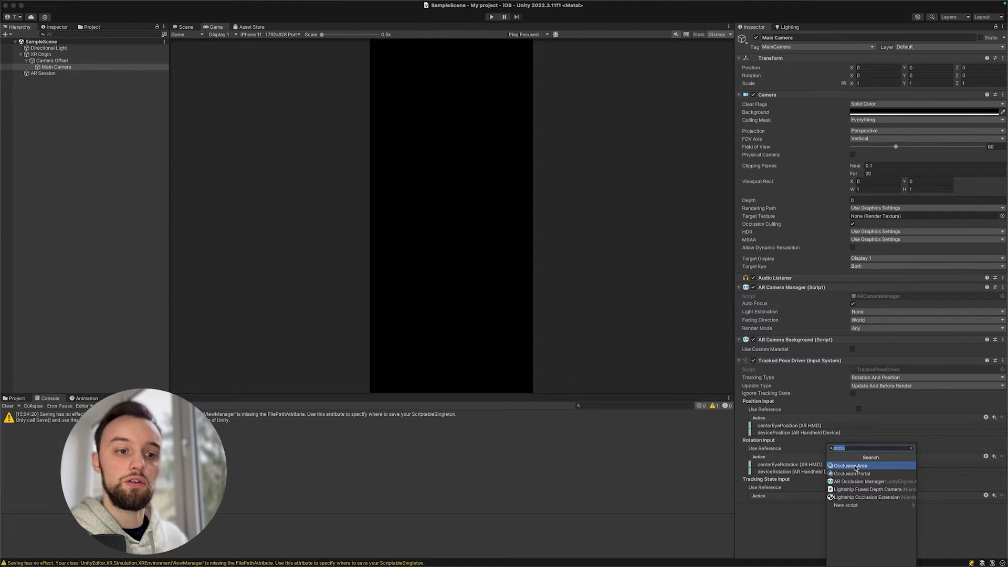
left_click(871, 497)
scroll(831, 462, "down", 5)
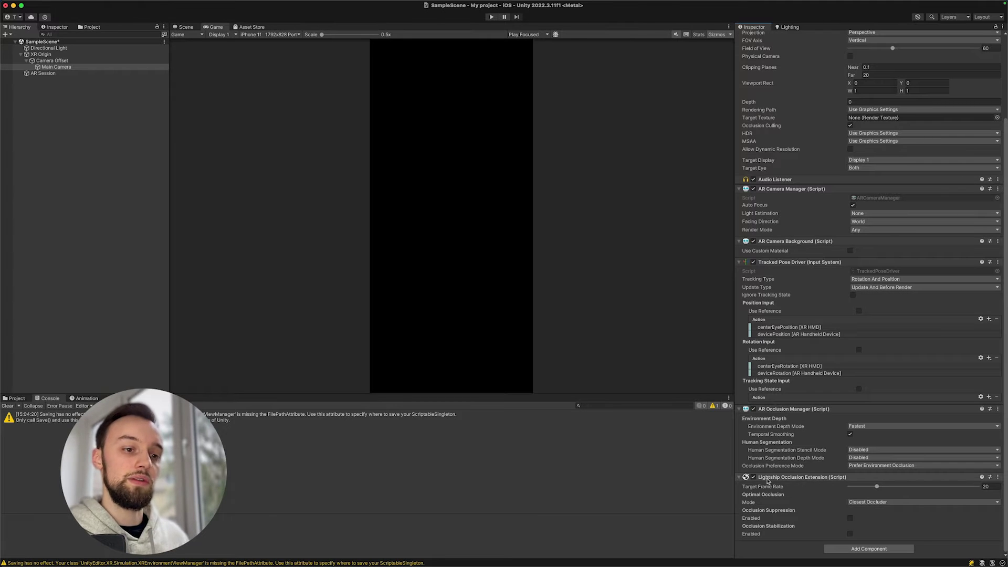
left_click(850, 434)
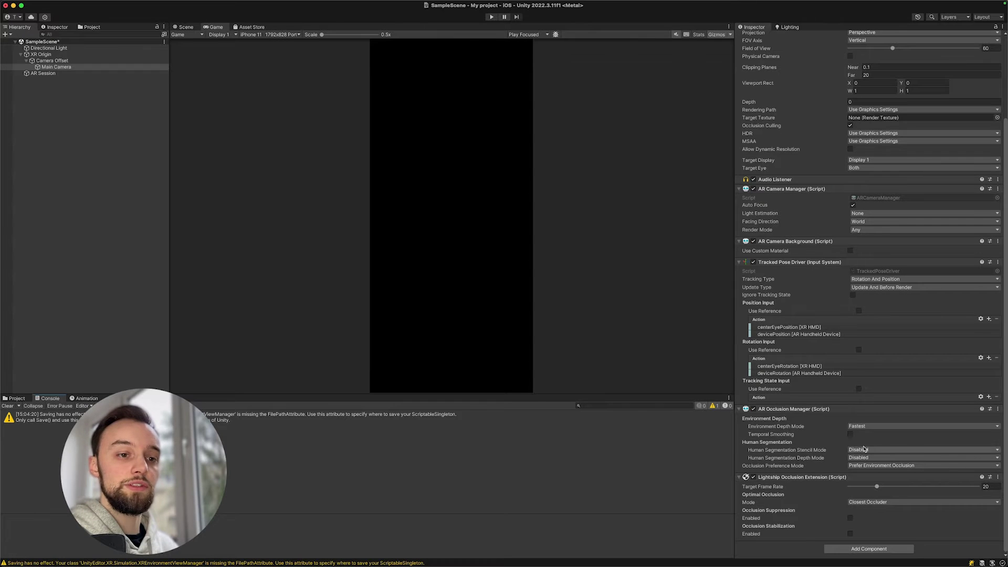
left_click(874, 429)
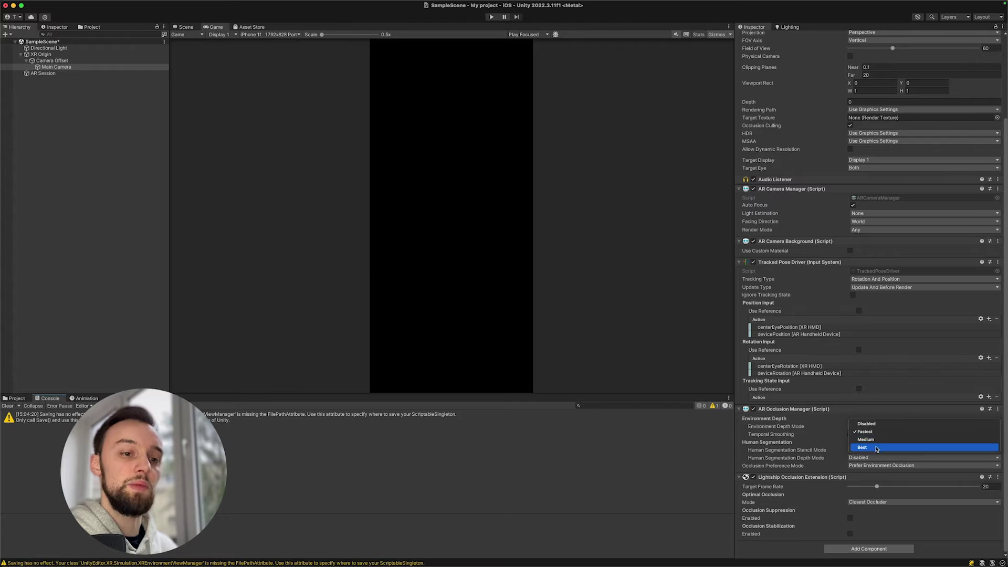
key("Escape")
left_click(886, 451)
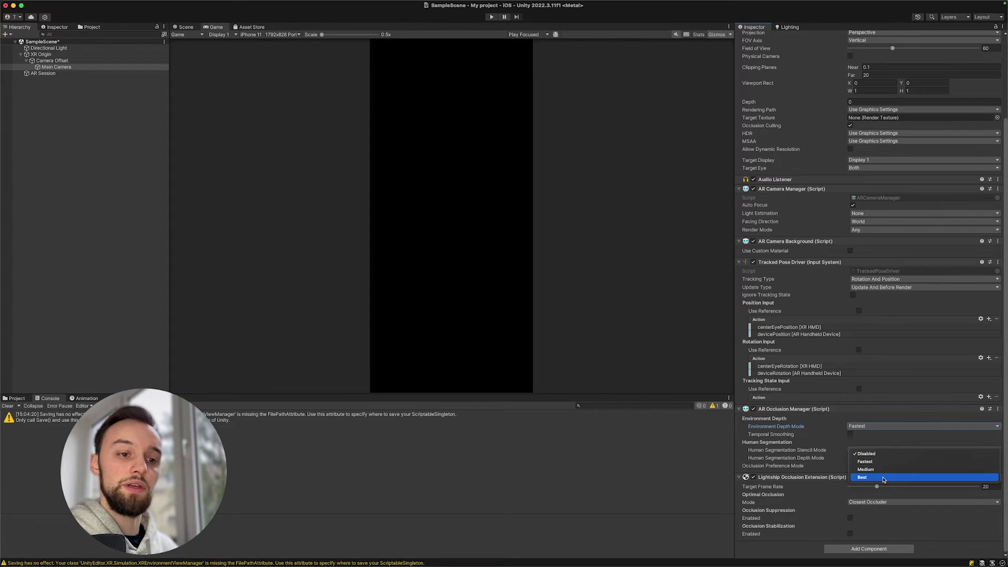
left_click(676, 451)
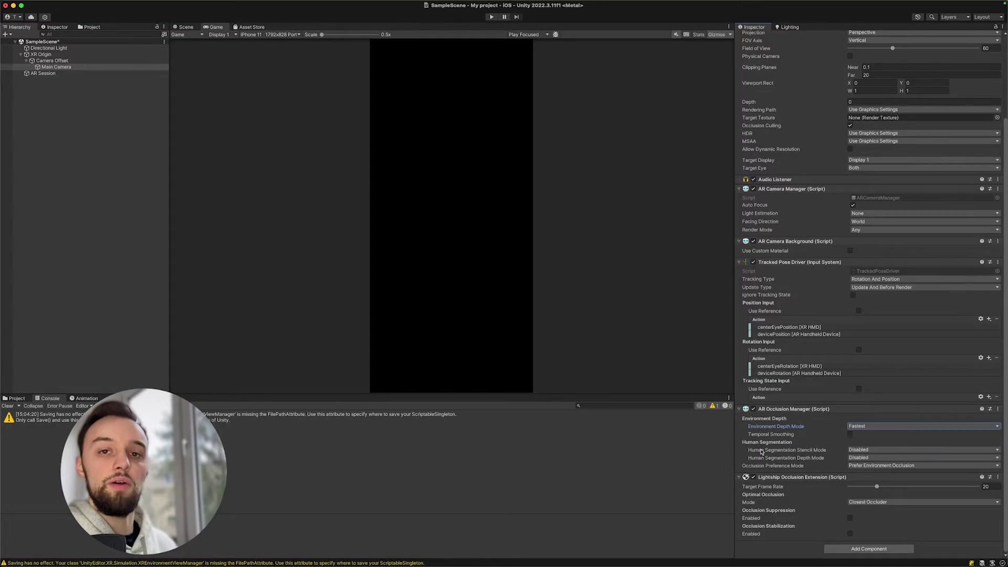
- Set Environment Depth, Human Segmentation Stencil and Human Segmentation Depth modes to Best
left_click(866, 426)
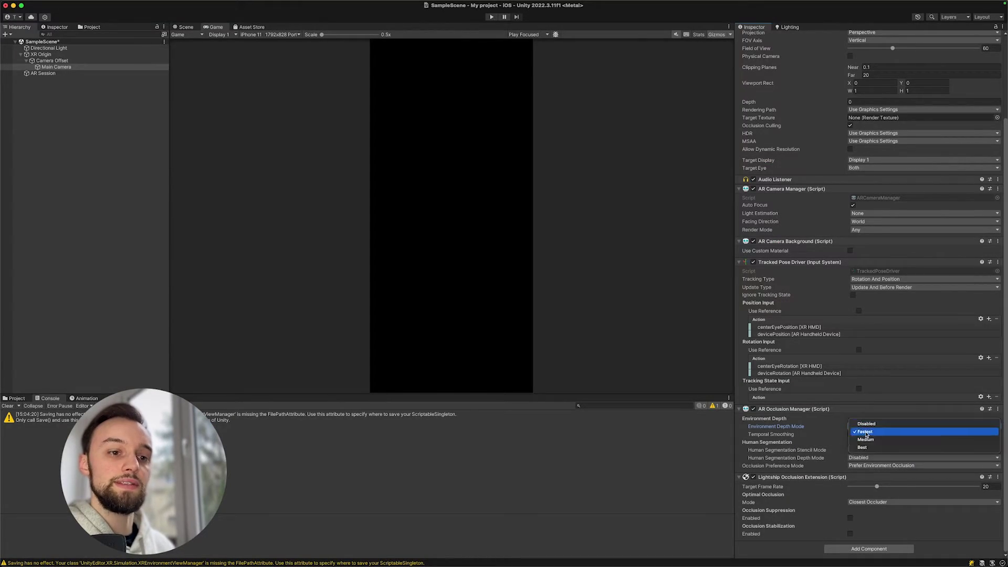
left_click(870, 450)
left_click(870, 451)
left_click(868, 478)
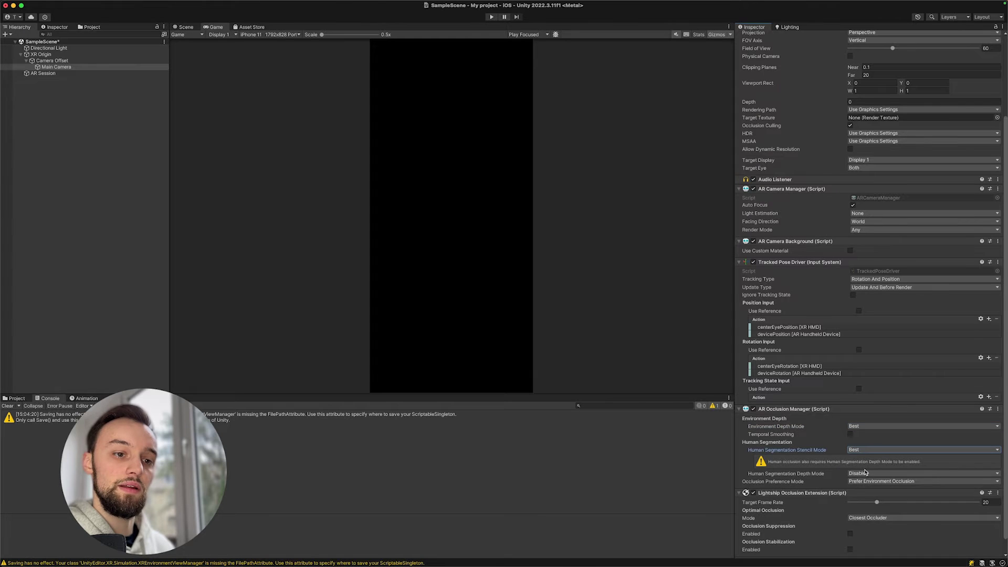
left_click(865, 472)
left_click(867, 494)
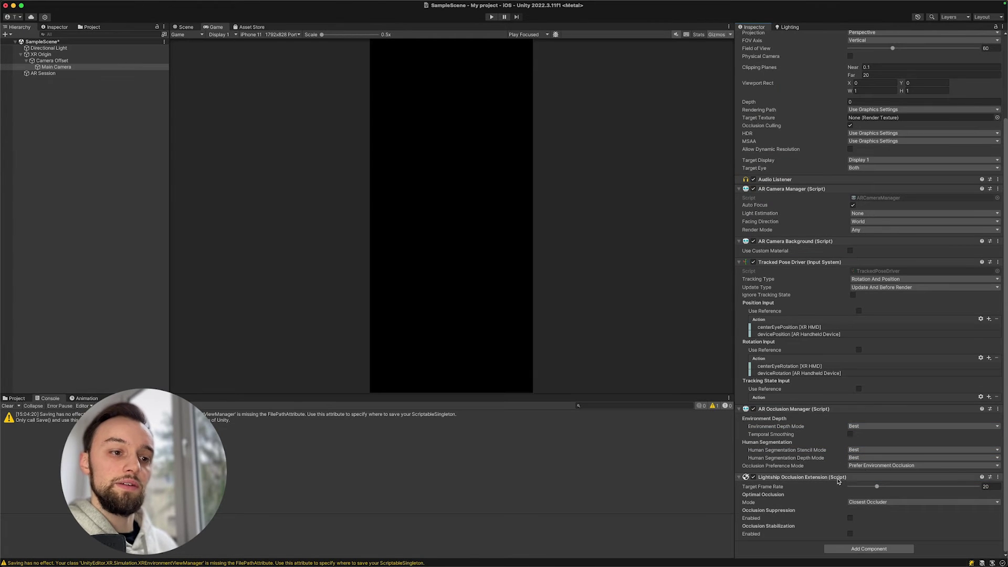
- Leave Occlusion Preference Mode unchanged and enable Temporal Smoothing
left_click(869, 466)
left_click(706, 476)
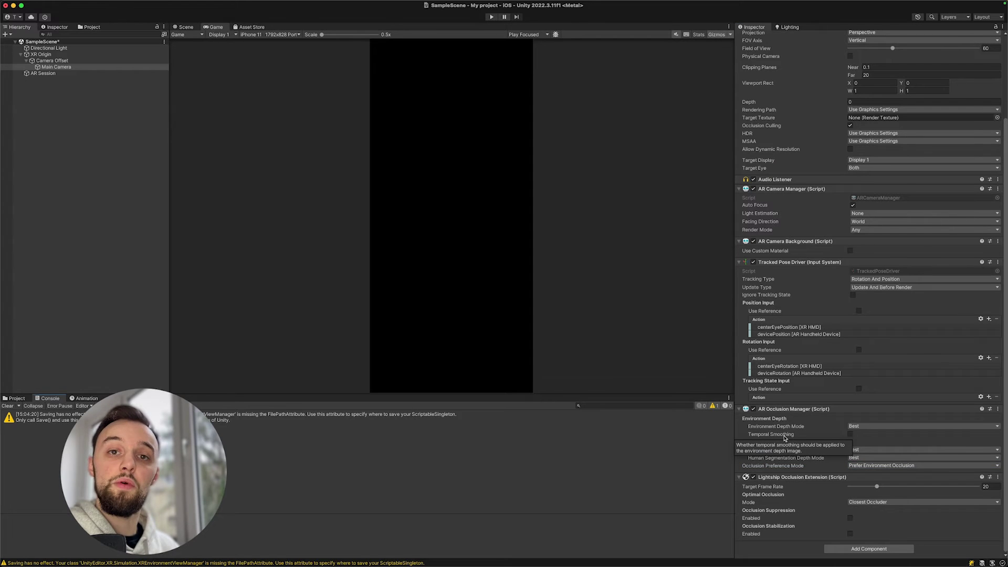
left_click(850, 434)
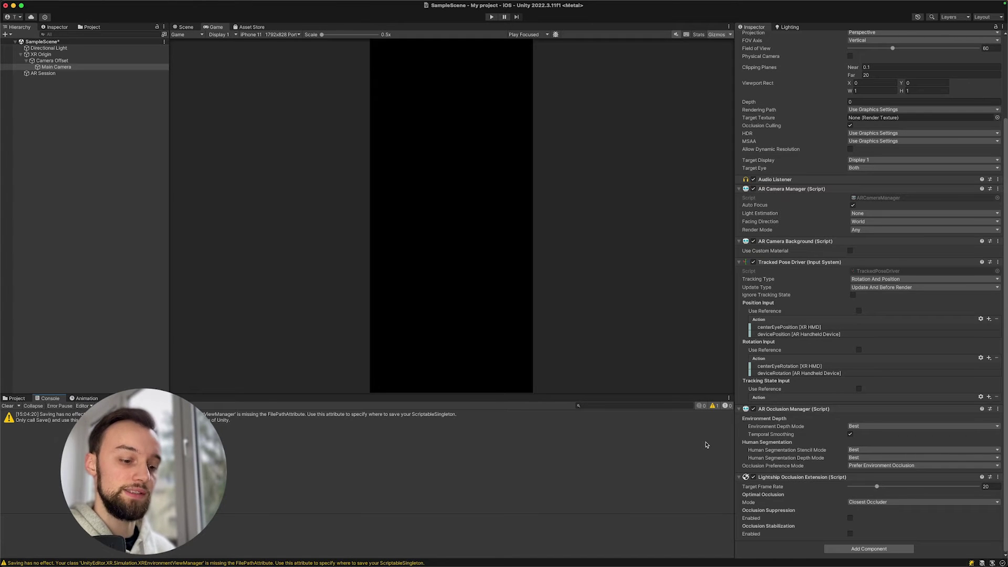
- Save SampleScene with Target Frame Rate 20, Closest Occluder mode and temporal smoothing on
key("super+s")
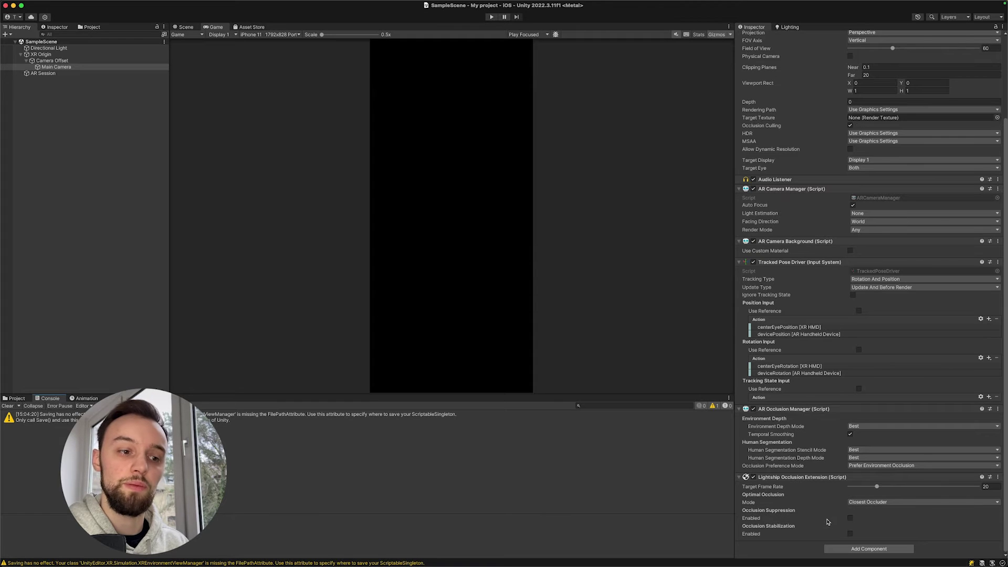
- Enable Occlusion Suppression and add an AR Semantic Segmentation Manager component to the Main Camera
left_click(851, 520)
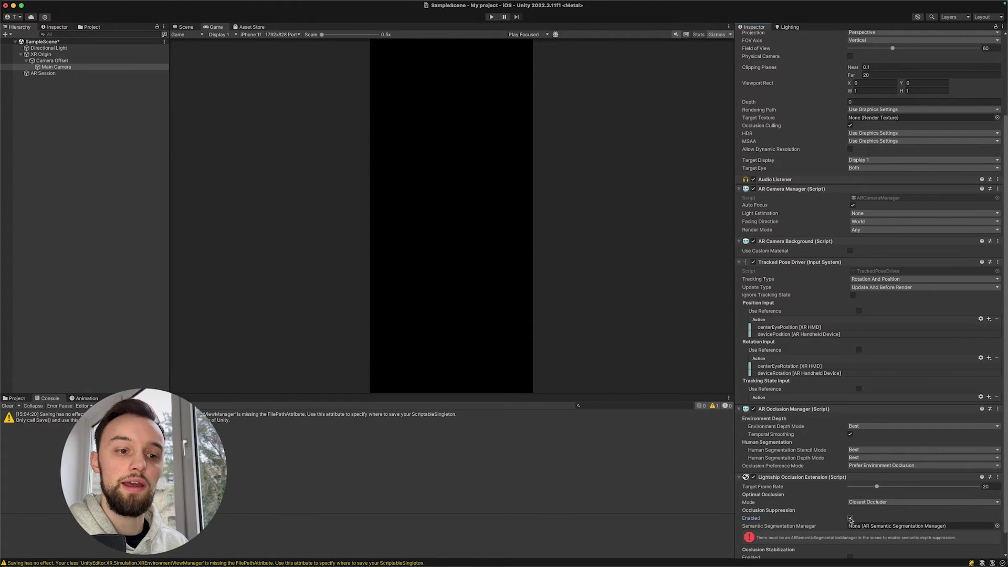
scroll(821, 499, "down", 2)
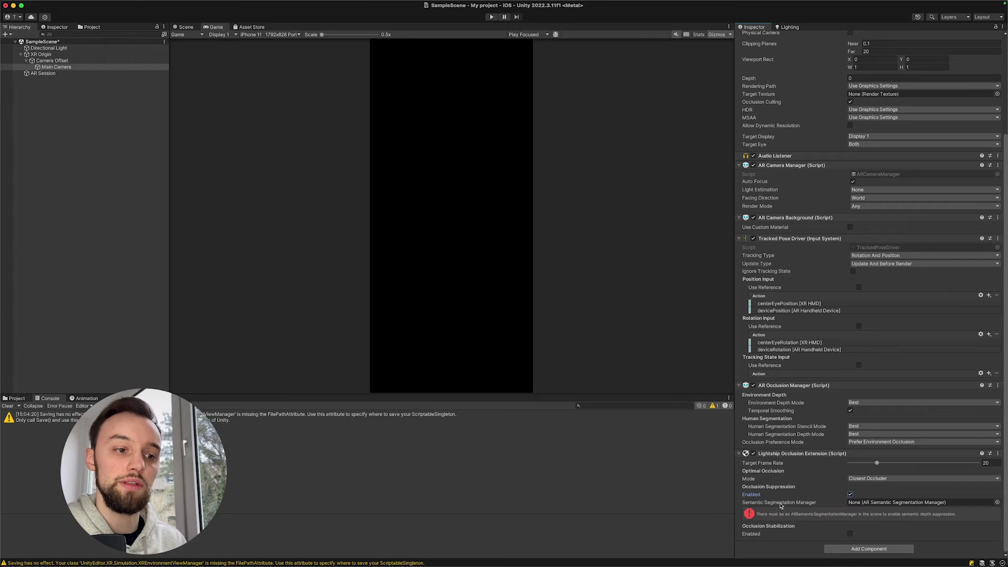
left_click(866, 550)
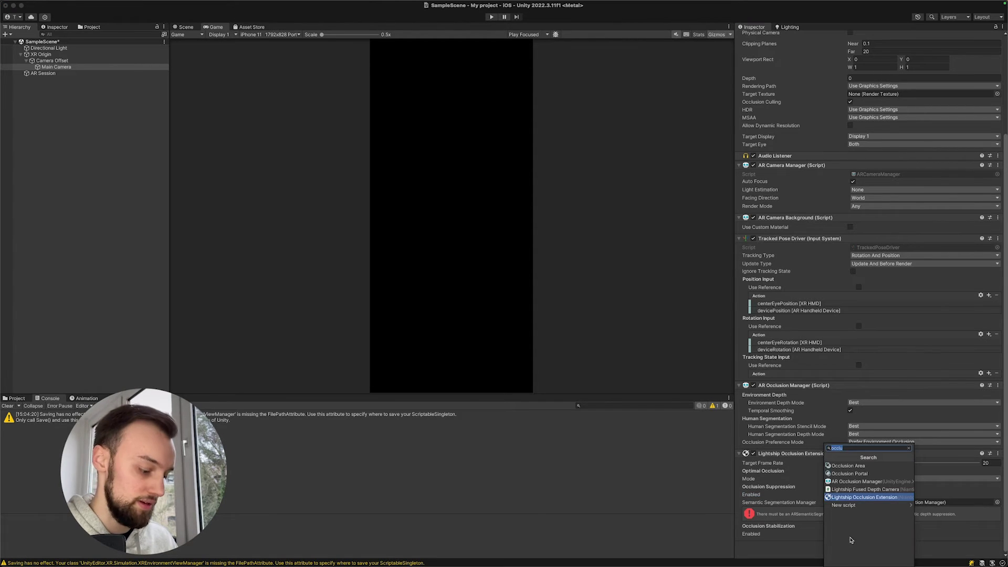
type("sema")
left_click(840, 466)
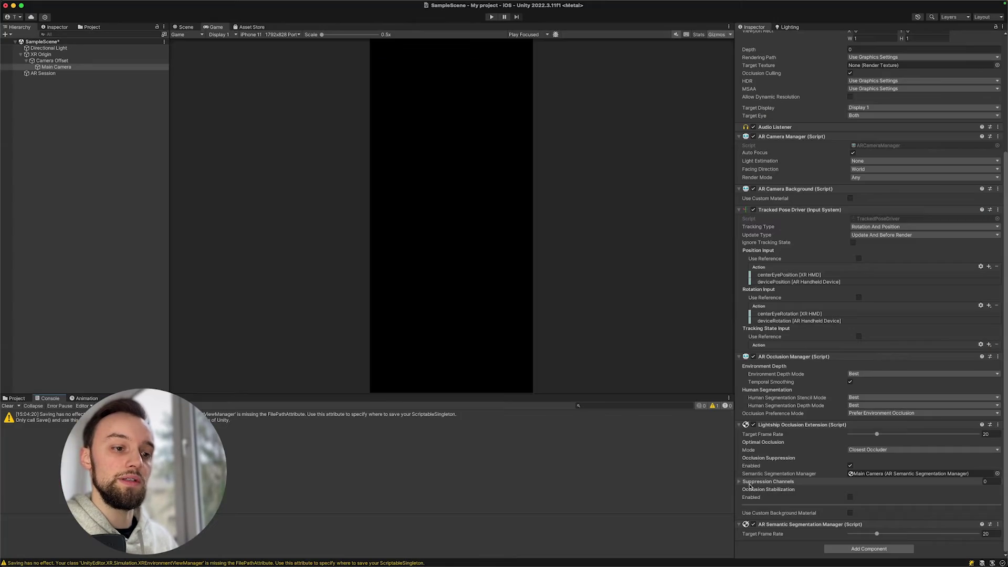
left_click(739, 481)
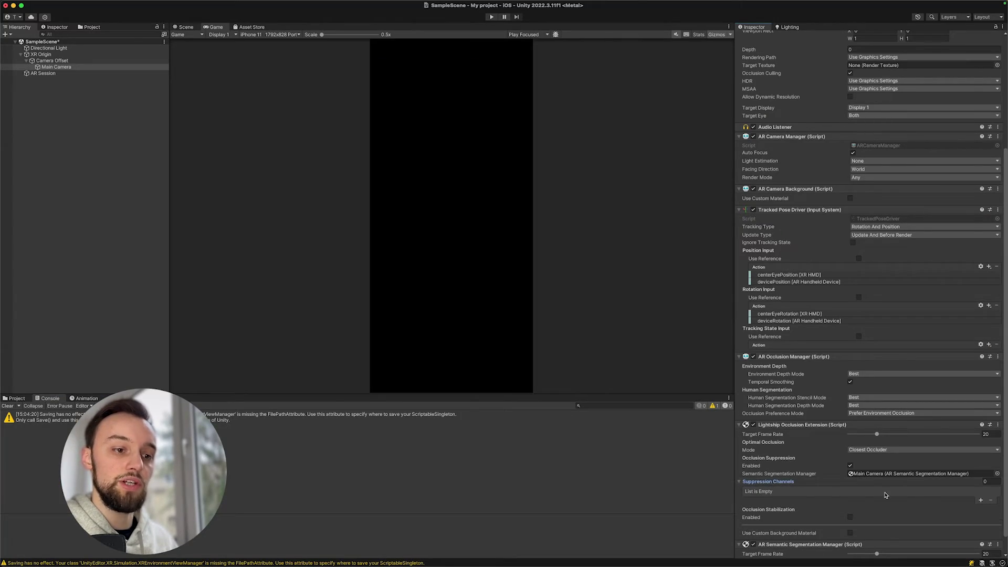
- Add a suppression channel Element 0 named 'ground' to the Lightship Occlusion Extension
left_click(980, 500)
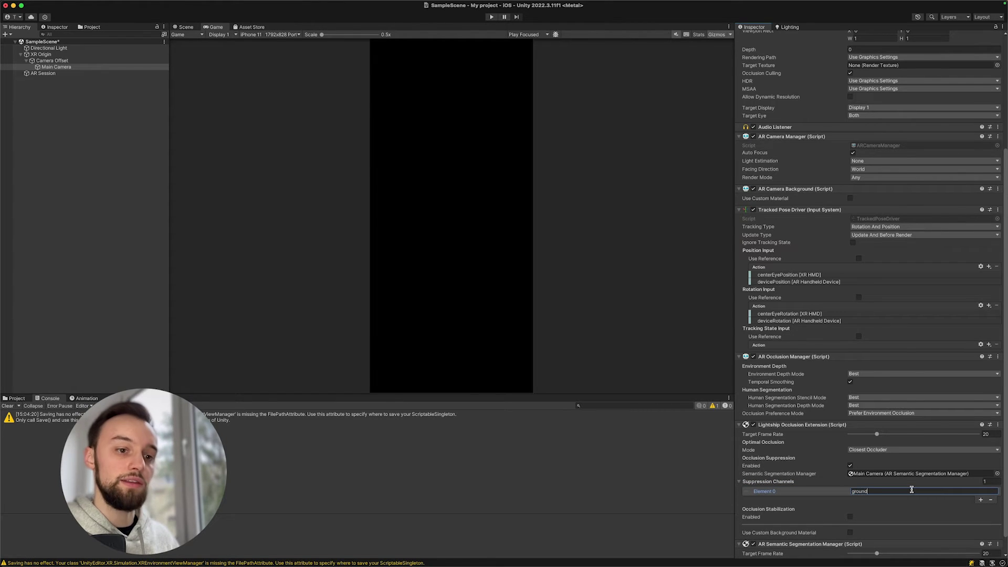
left_click(668, 474)
scroll(766, 482, "down", 2)
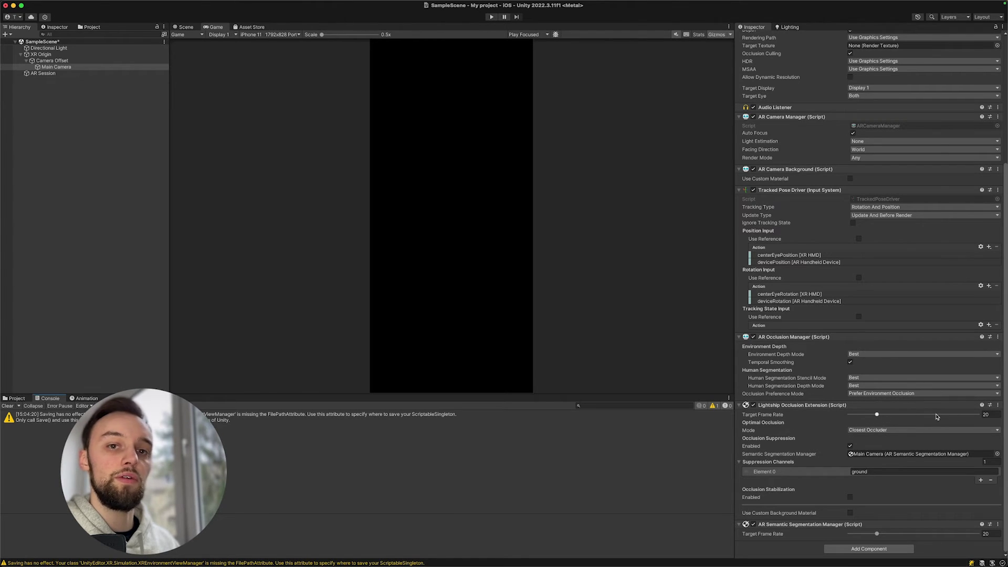
left_click(986, 414)
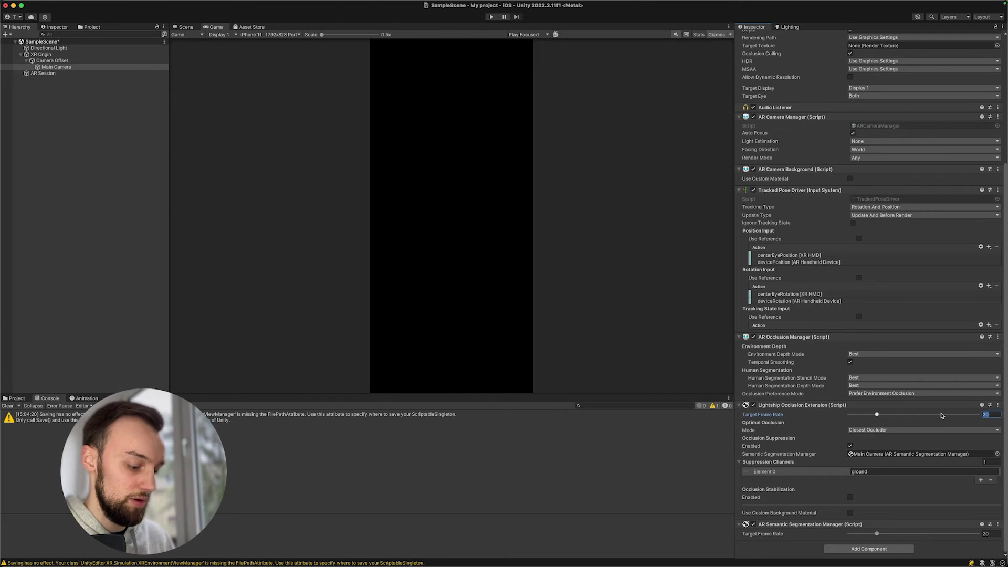
- Set Target Frame Rate to 30 and keep the occlusion Mode at Closest Occluder
type("30")
key("Return")
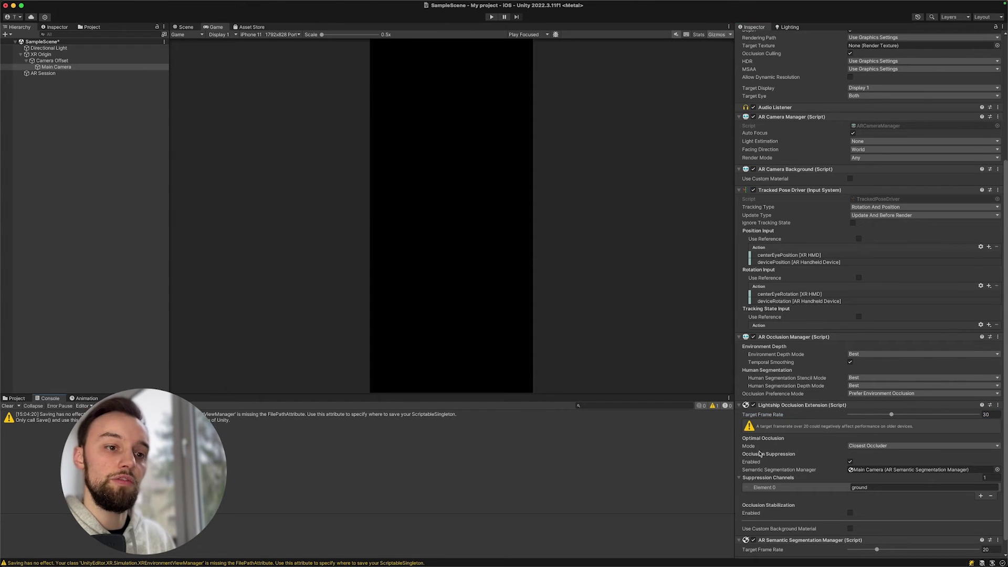
scroll(802, 452, "down", 1)
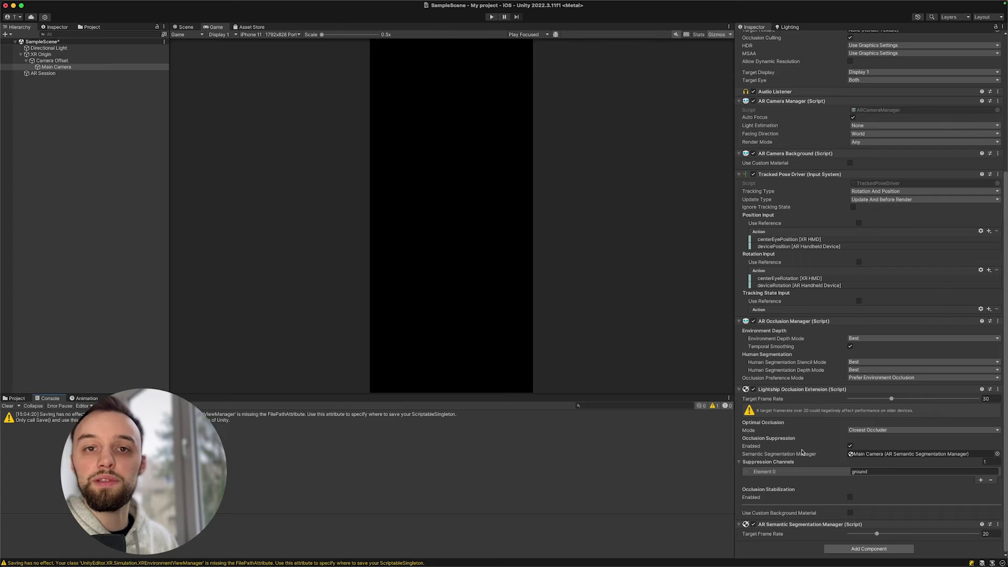
left_click(873, 430)
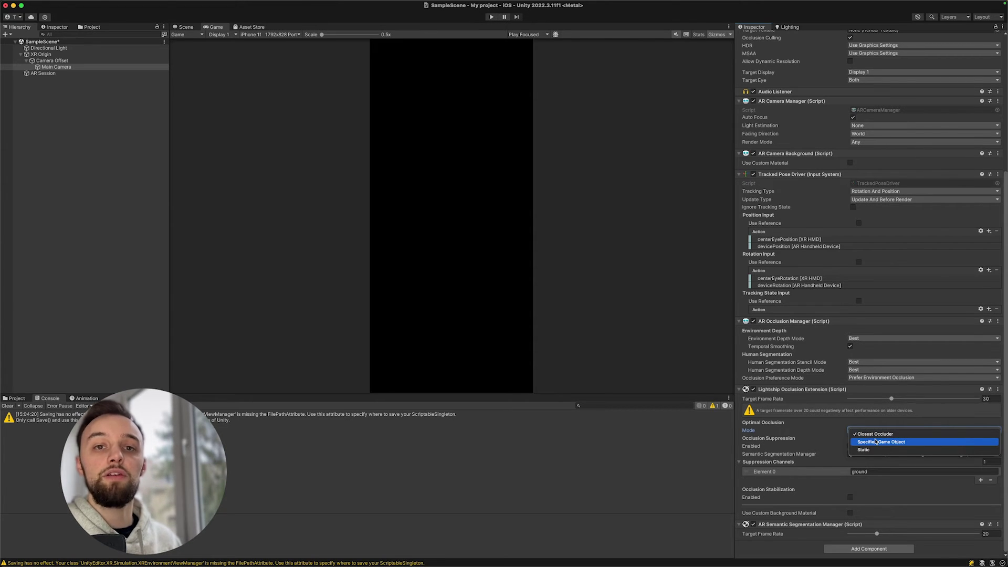
left_click(667, 467)
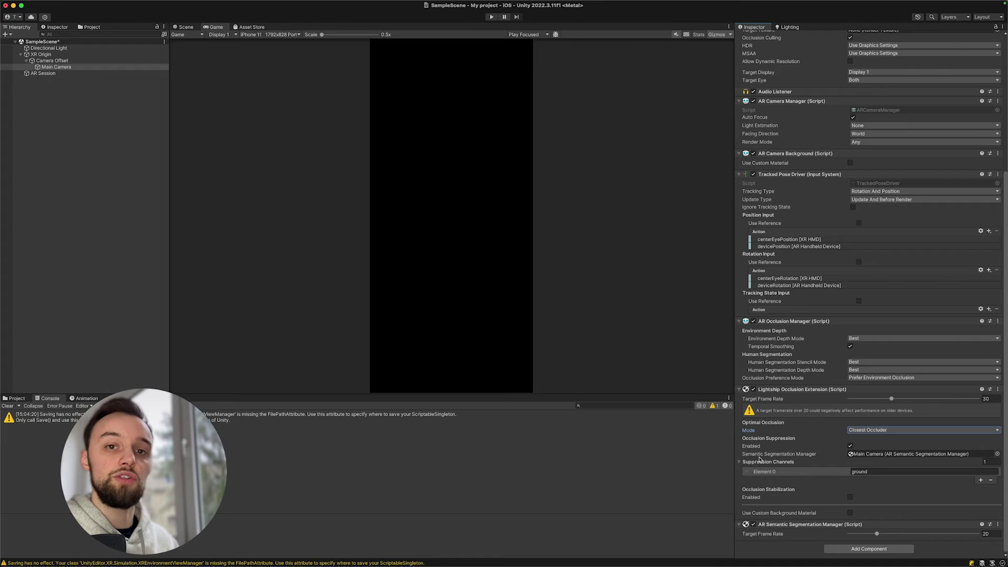
left_click(707, 468)
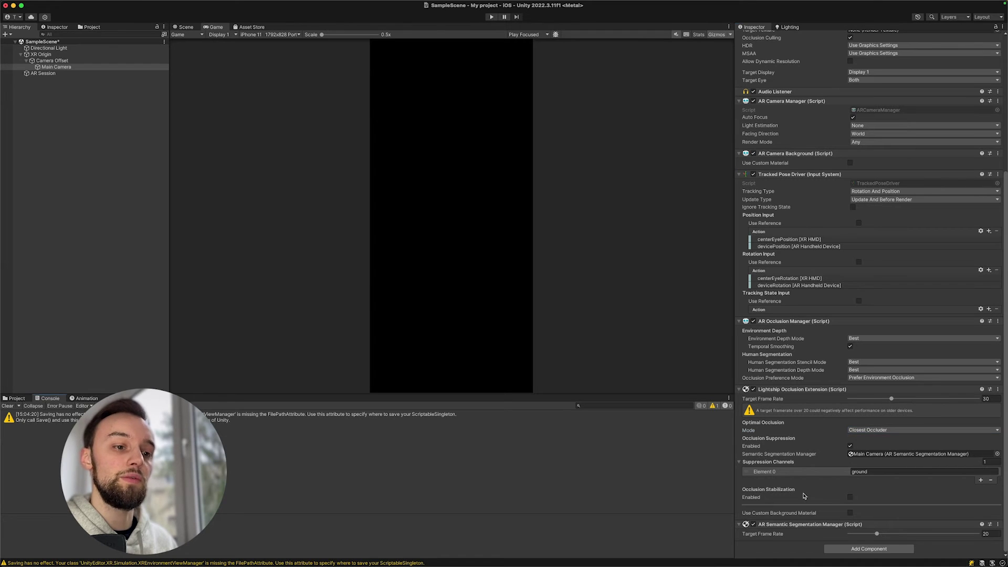